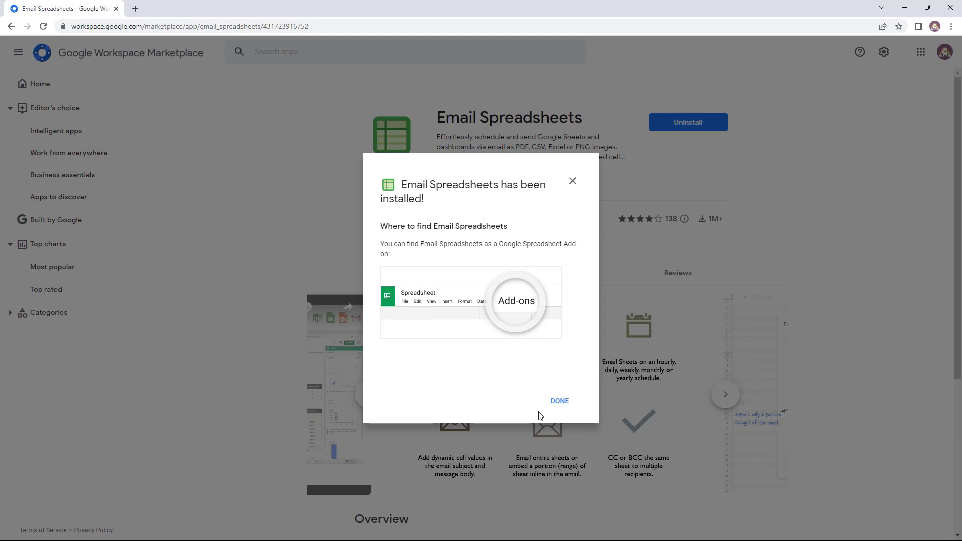
Step: Dismiss the add-on installation notice and open the Marketing Report spreadsheet in Google Sheets
{"action": "left_click", "coordinate": [566, 401]}
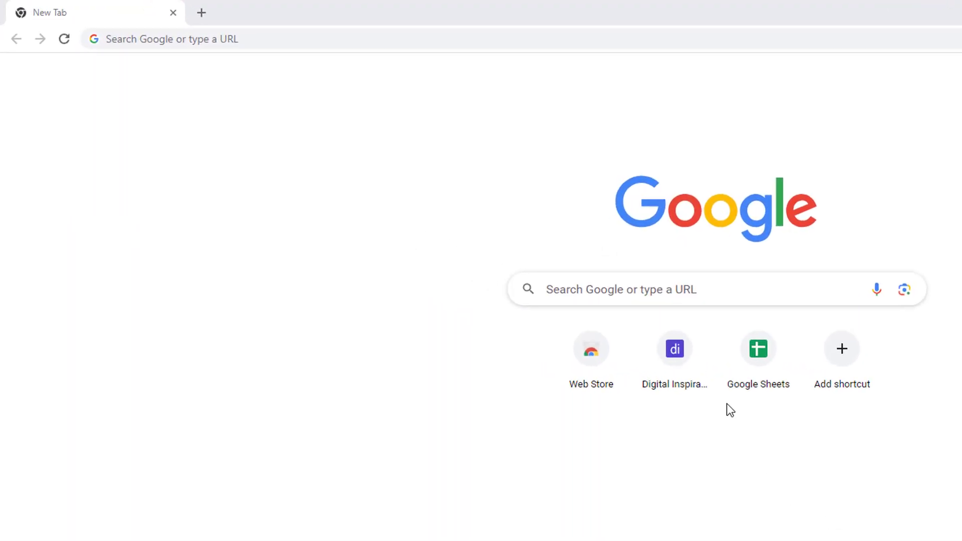
{"action": "left_click", "coordinate": [752, 365]}
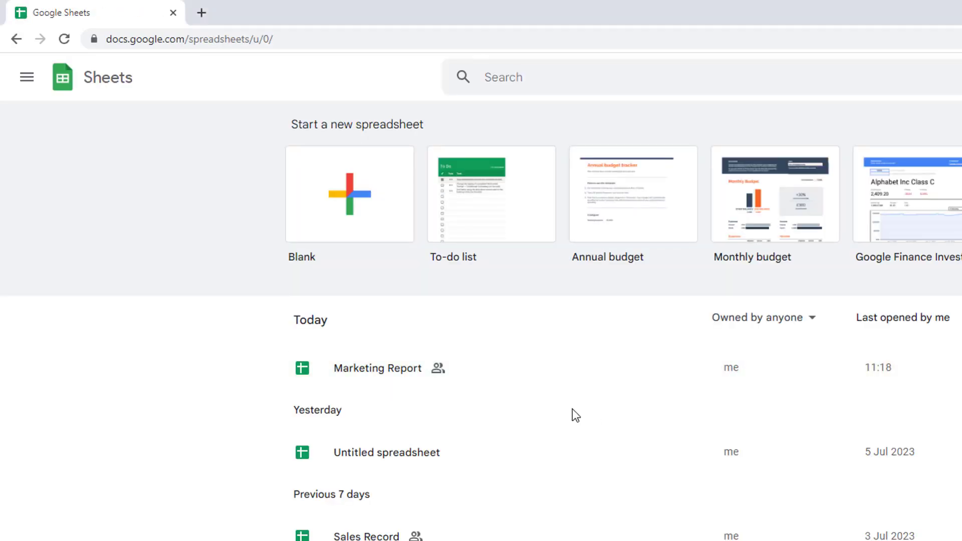
{"action": "left_click", "coordinate": [393, 368]}
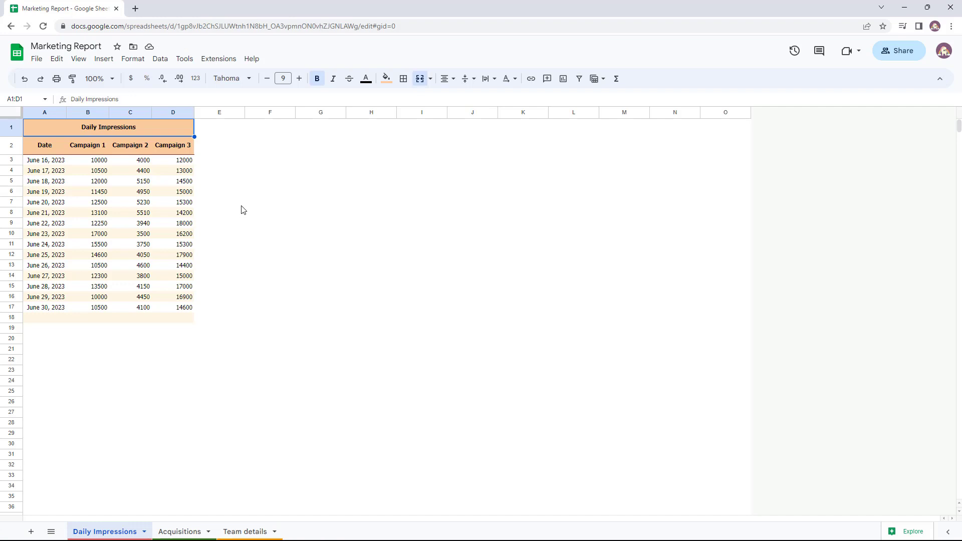
Step: Examine the Daily Impressions table and the Acquisitions table with its two charts, and return to the Daily Impressions sheet
{"action": "left_click_drag", "start_coordinate": [186, 133], "coordinate": [176, 324]}
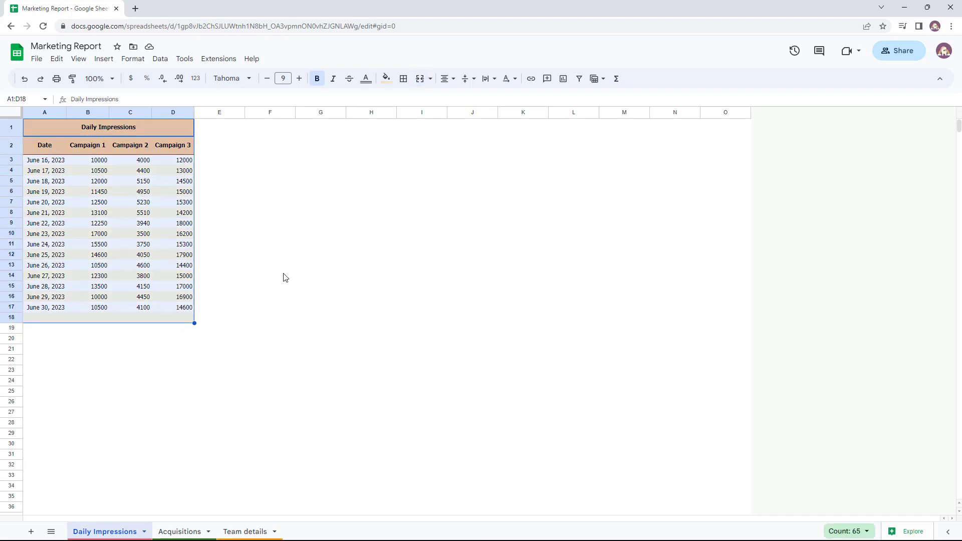
{"action": "left_click", "coordinate": [269, 277]}
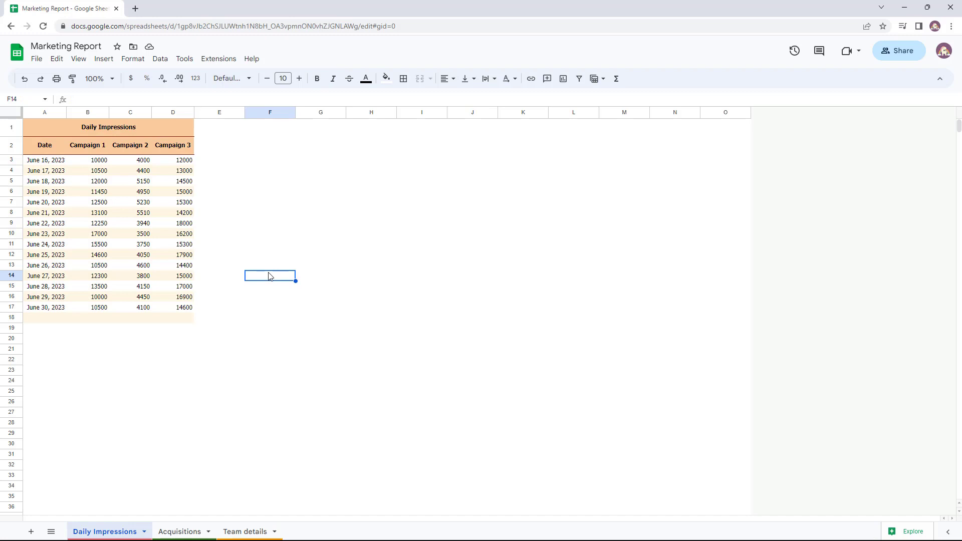
{"action": "left_click", "coordinate": [191, 533]}
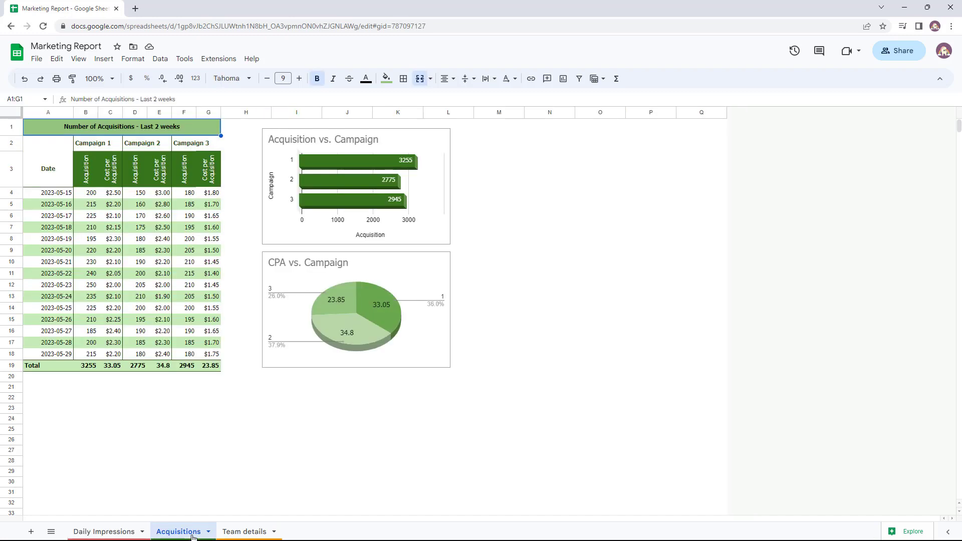
{"action": "left_click_drag", "start_coordinate": [203, 131], "coordinate": [208, 368]}
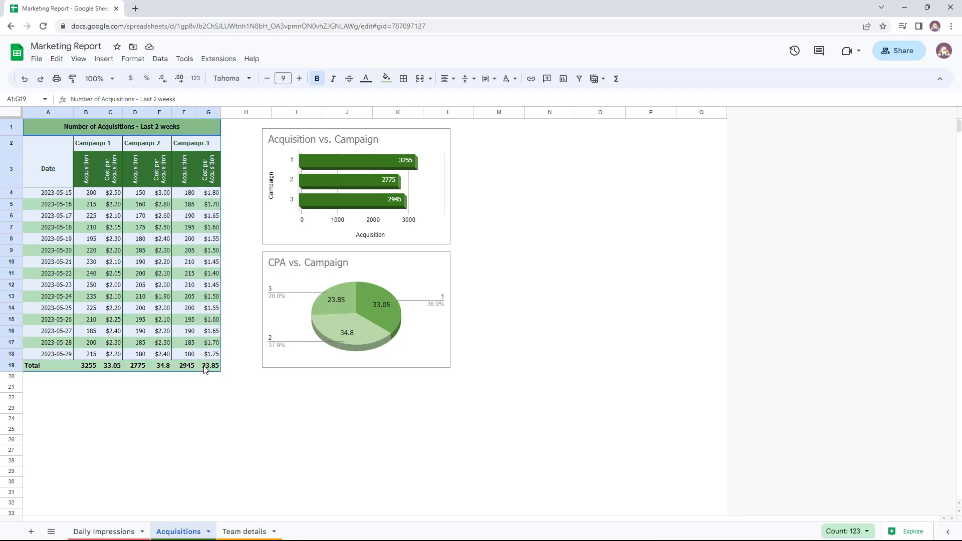
{"action": "left_click", "coordinate": [236, 366]}
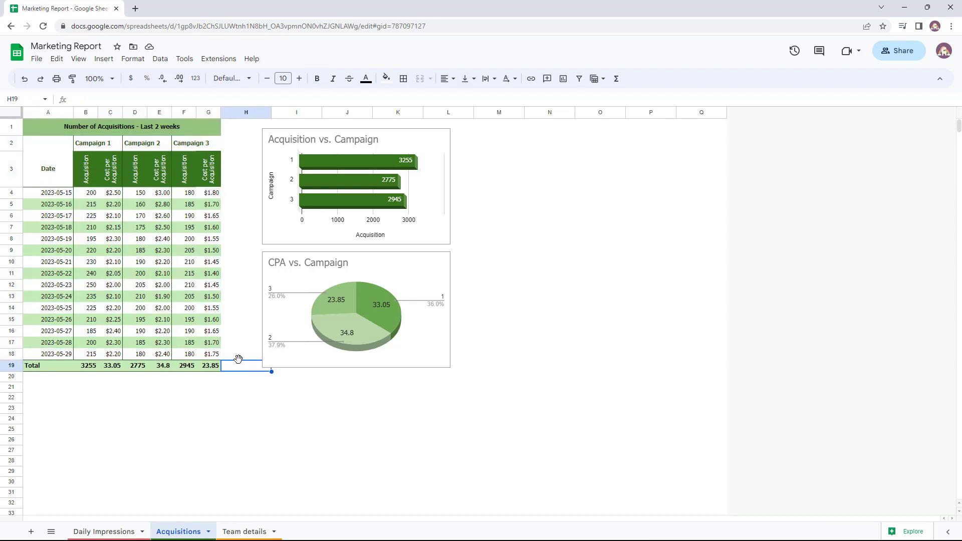
{"action": "left_click", "coordinate": [276, 240]}
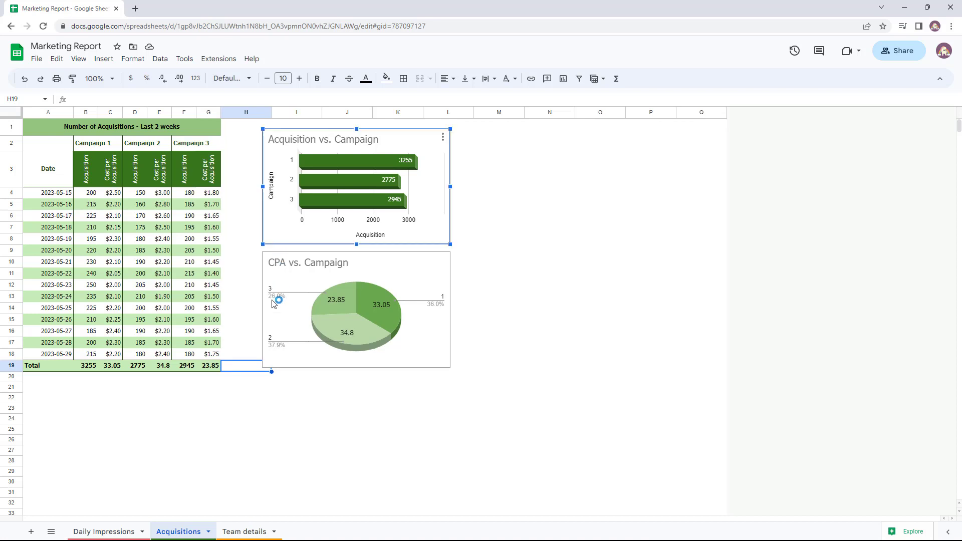
{"action": "left_click", "coordinate": [422, 361]}
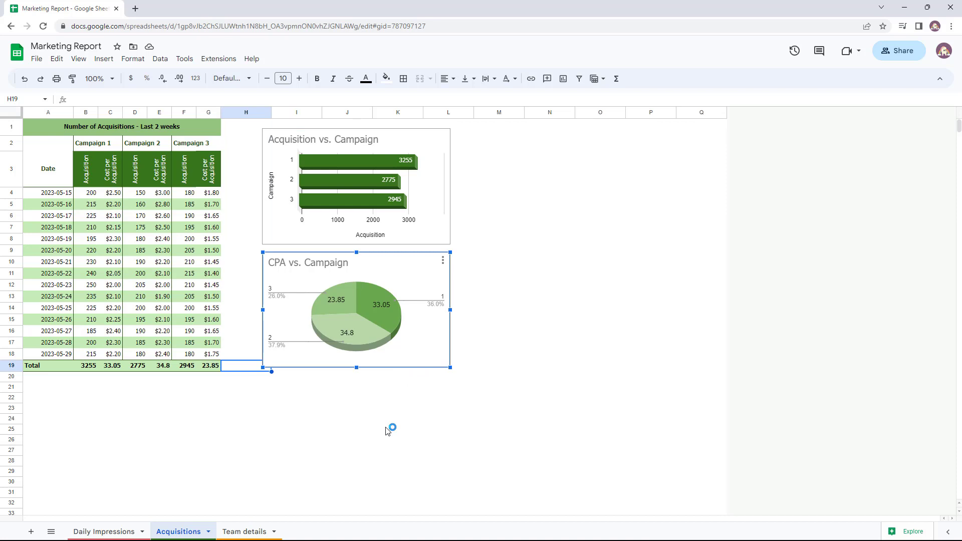
{"action": "left_click", "coordinate": [100, 532]}
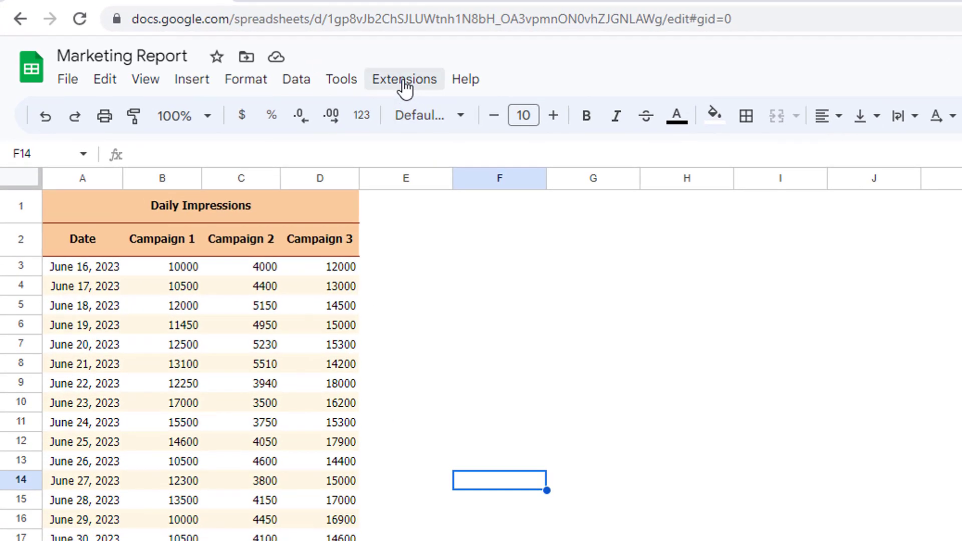
Step: Open the Email Spreadsheets add-on and start creating a new workflow
{"action": "left_click", "coordinate": [404, 82]}
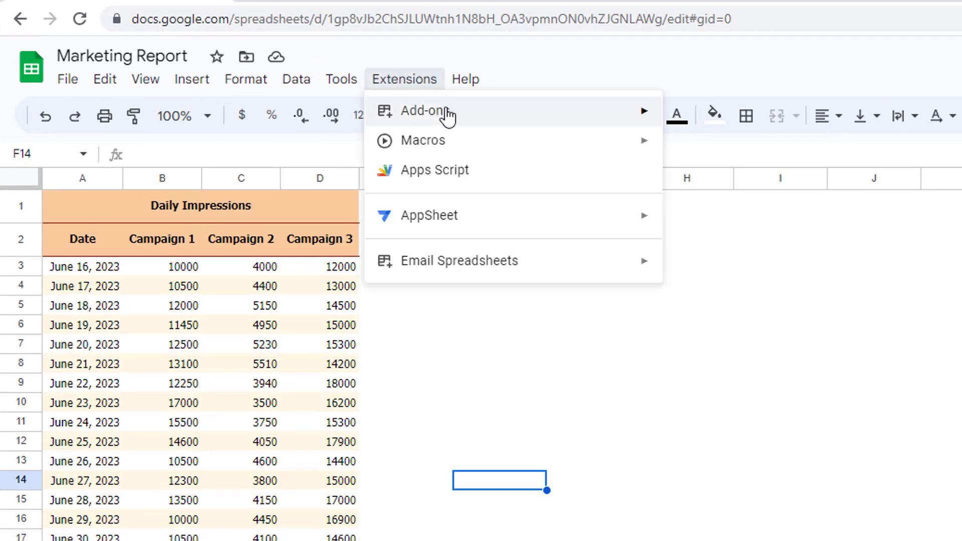
{"action": "mouse_move", "coordinate": [558, 262]}
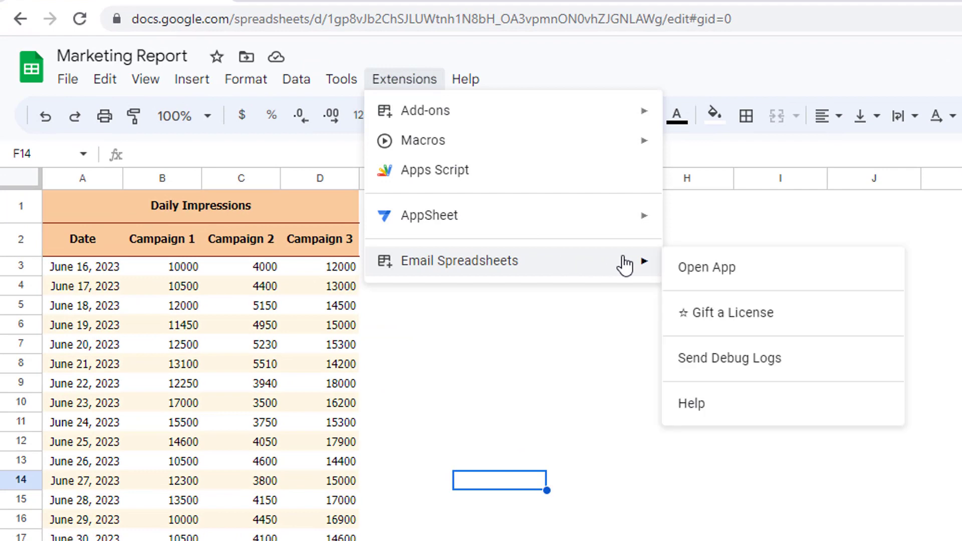
{"action": "left_click", "coordinate": [696, 270]}
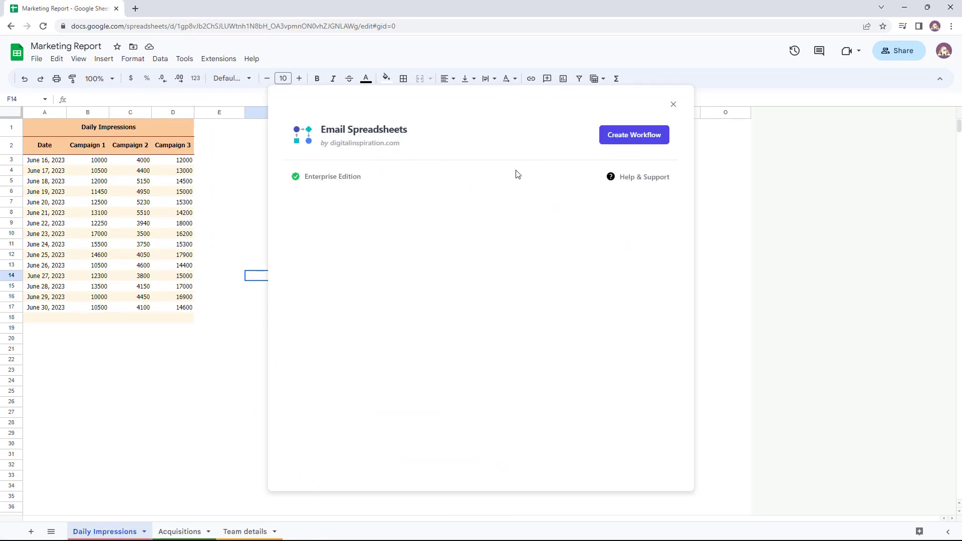
{"action": "left_click", "coordinate": [630, 139]}
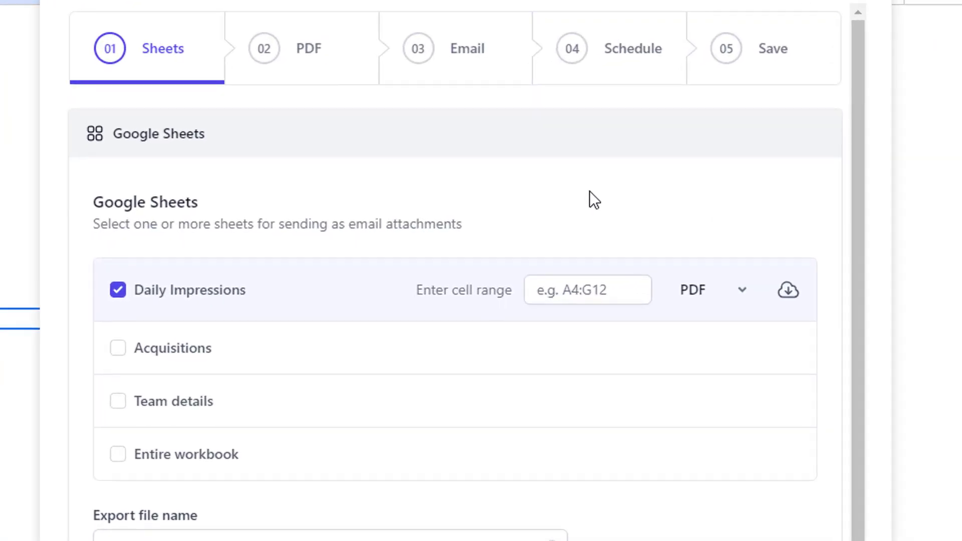
Step: Select only the Daily Impressions sheet as the email attachment in PDF format, leaving its cell range empty
{"action": "scroll", "coordinate": [535, 227], "scroll_direction": "down", "scroll_amount": 1}
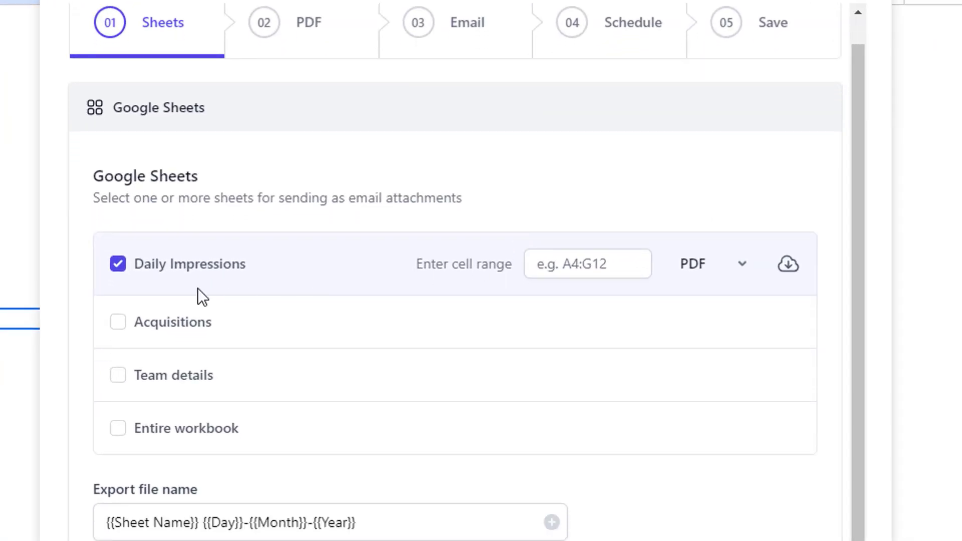
{"action": "left_click", "coordinate": [113, 268]}
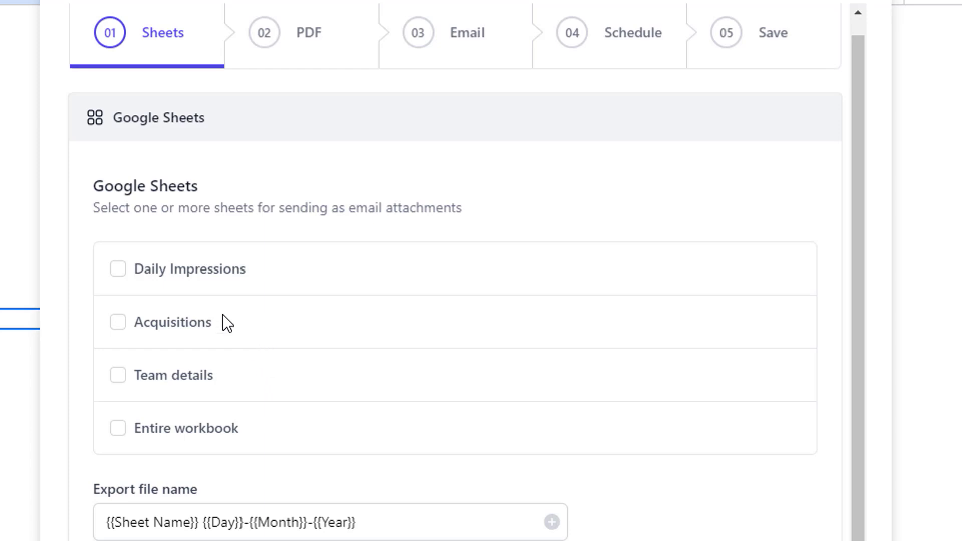
{"action": "left_click", "coordinate": [117, 268]}
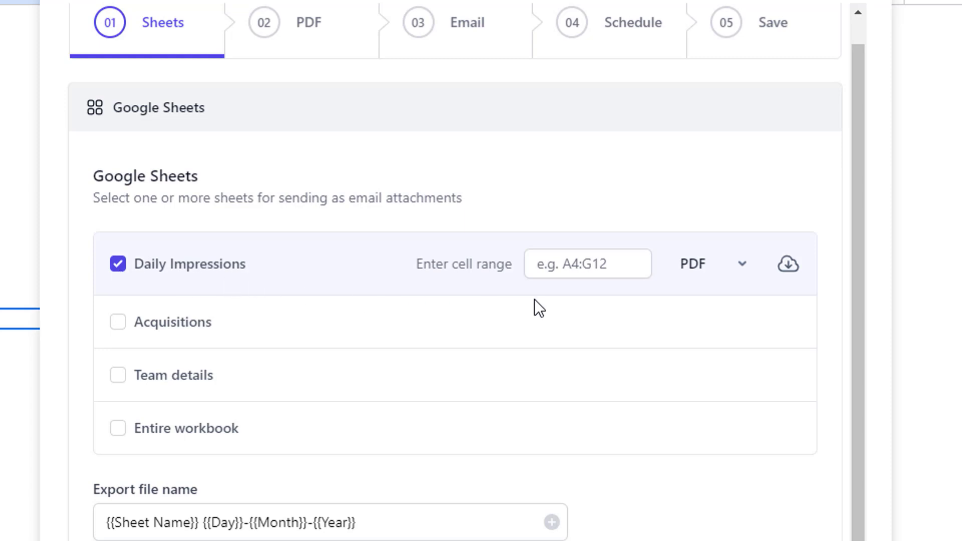
{"action": "left_click", "coordinate": [744, 263]}
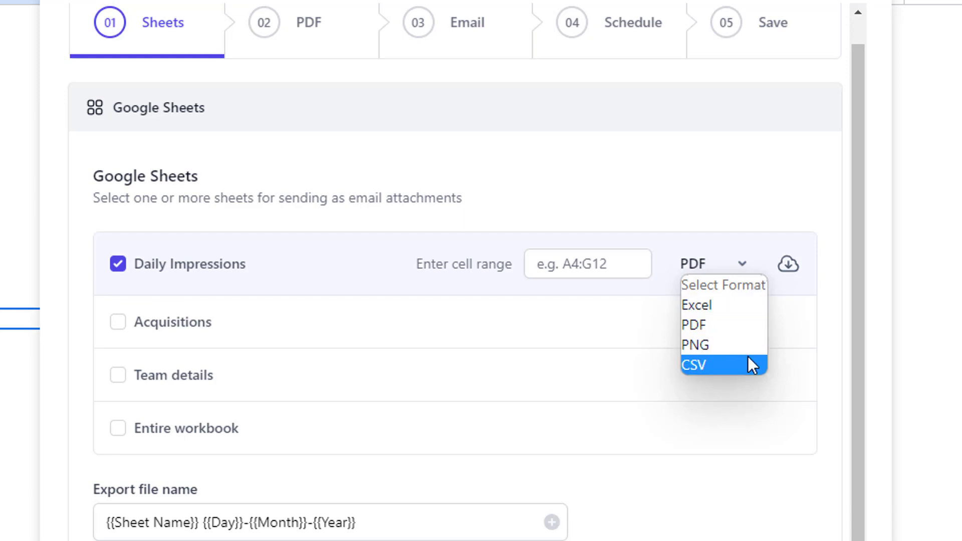
{"action": "left_click", "coordinate": [741, 328]}
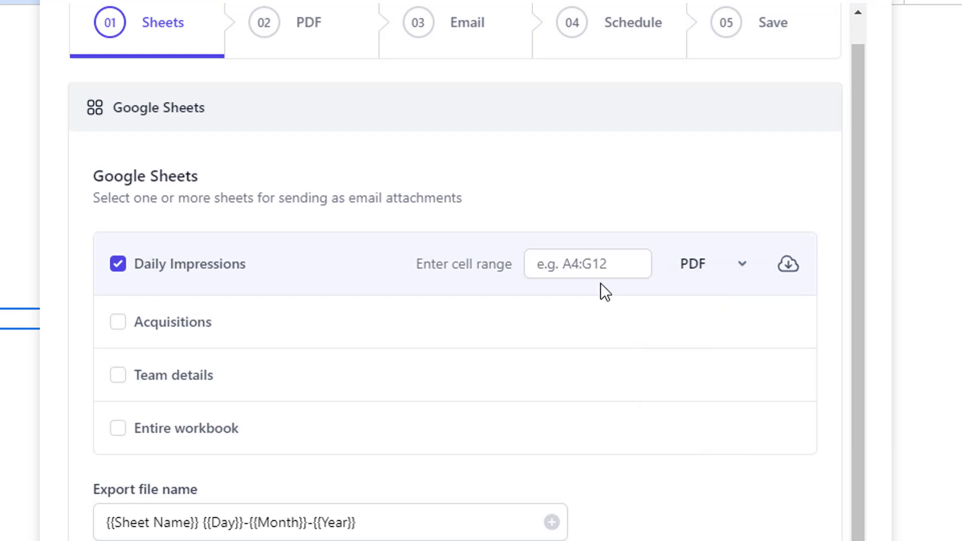
{"action": "left_click", "coordinate": [591, 255]}
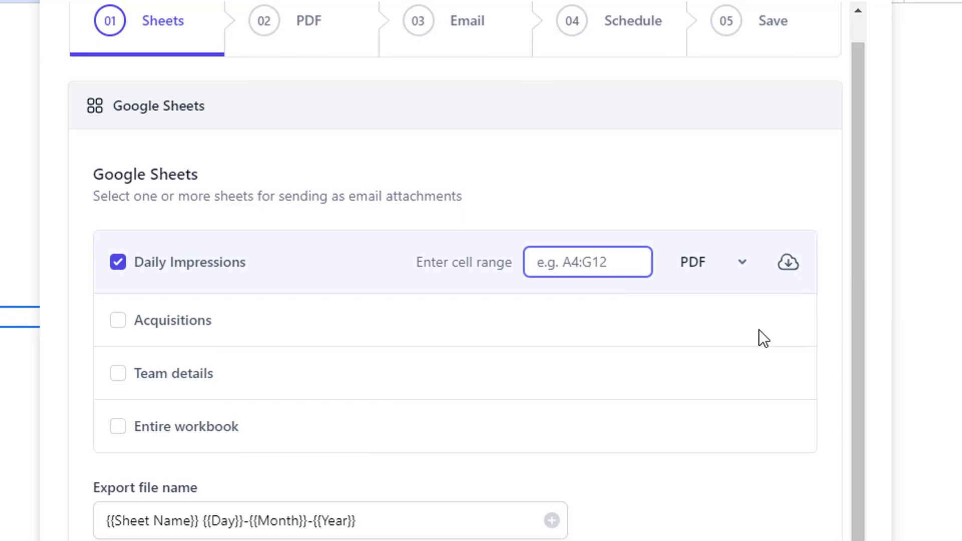
Step: Review the export file name variables, keep {{Sheet Name}} {{Day}}-{{Month}}-{{Year}}, and continue to the PDF settings
{"action": "scroll", "coordinate": [761, 337], "scroll_direction": "down", "scroll_amount": 4}
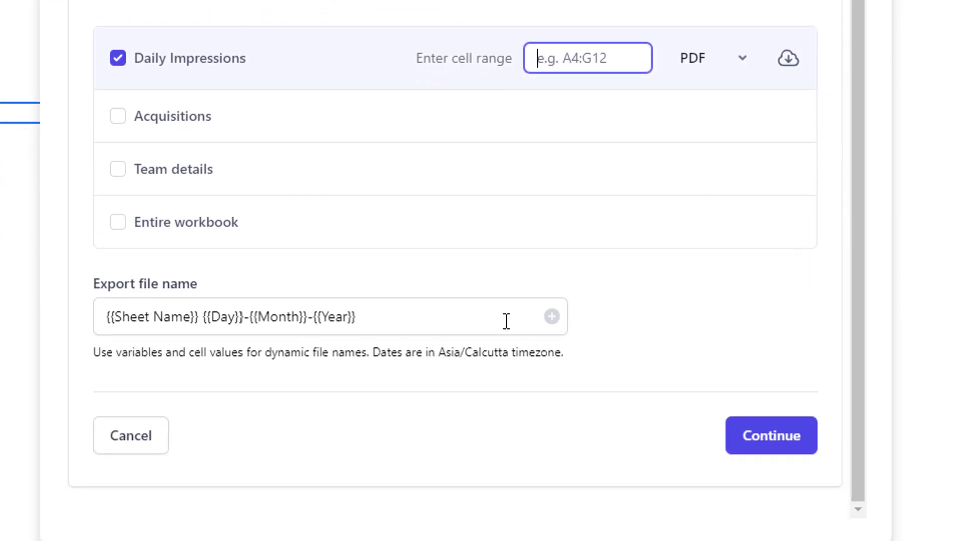
{"action": "left_click", "coordinate": [549, 322]}
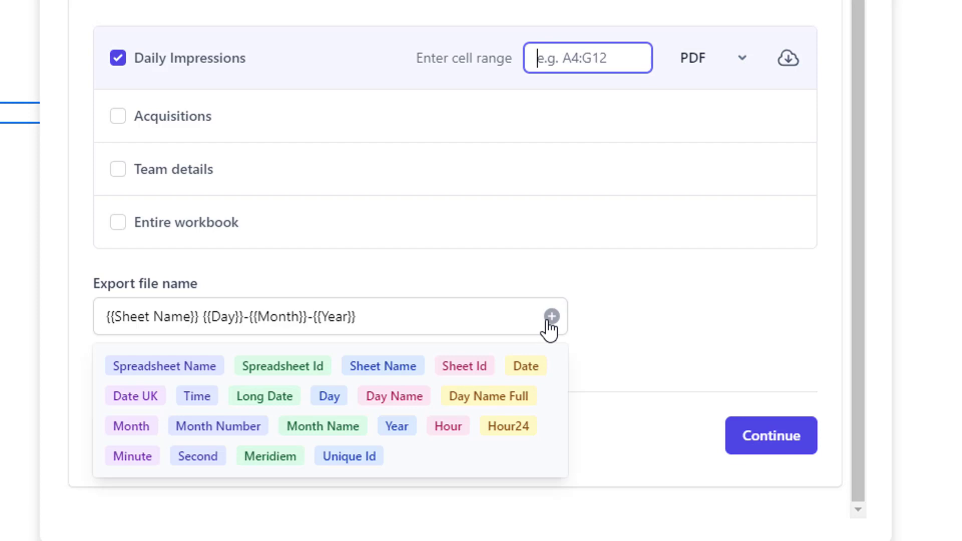
{"action": "left_click", "coordinate": [382, 320]}
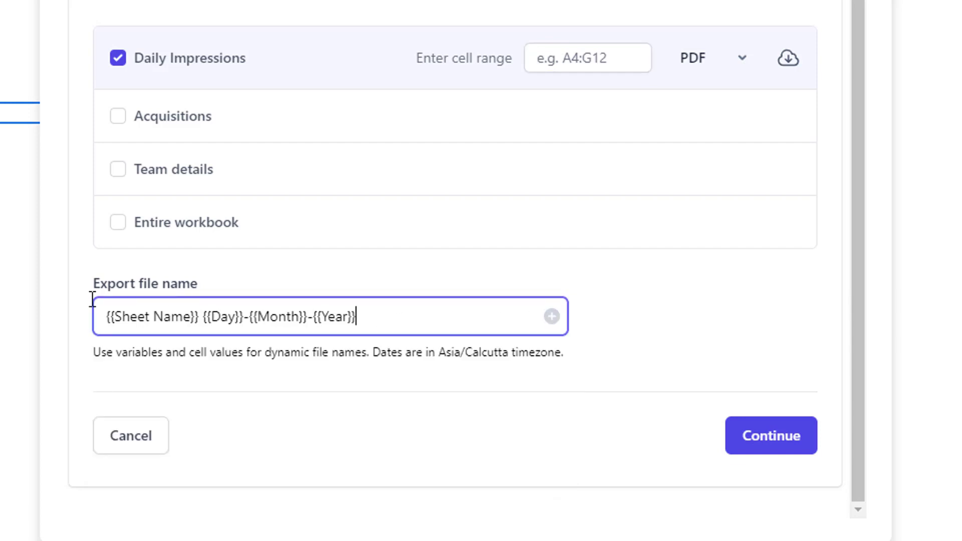
{"action": "key", "text": "ctrl+a"}
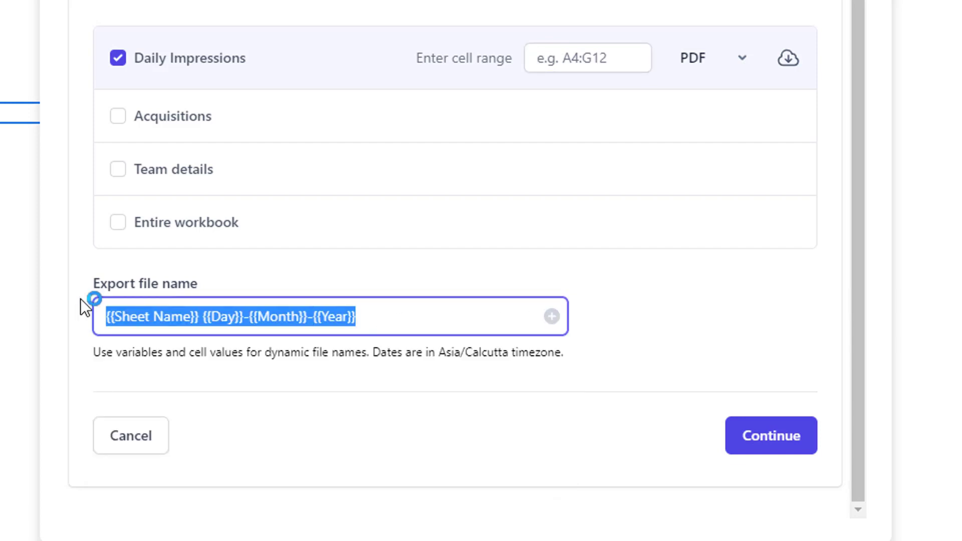
{"action": "left_click", "coordinate": [443, 318]}
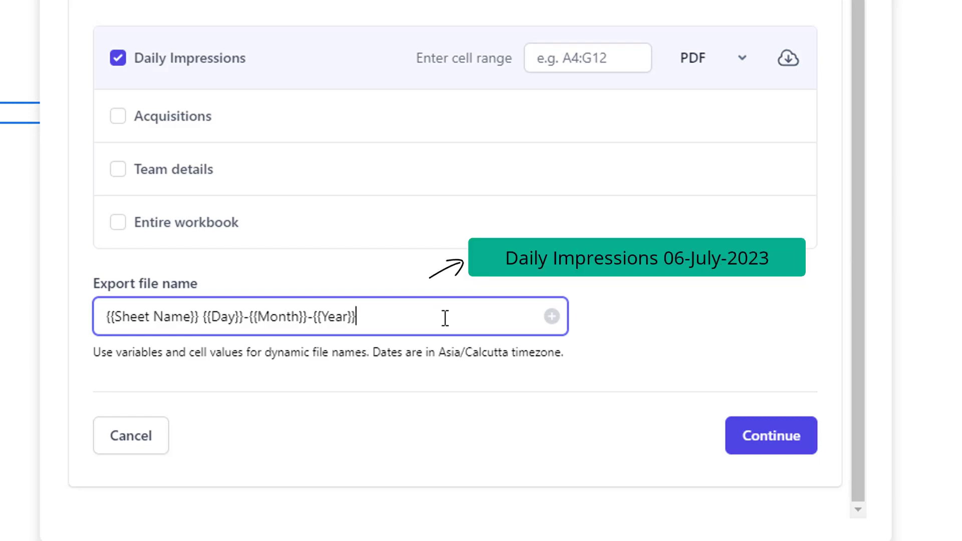
{"action": "left_click", "coordinate": [552, 325]}
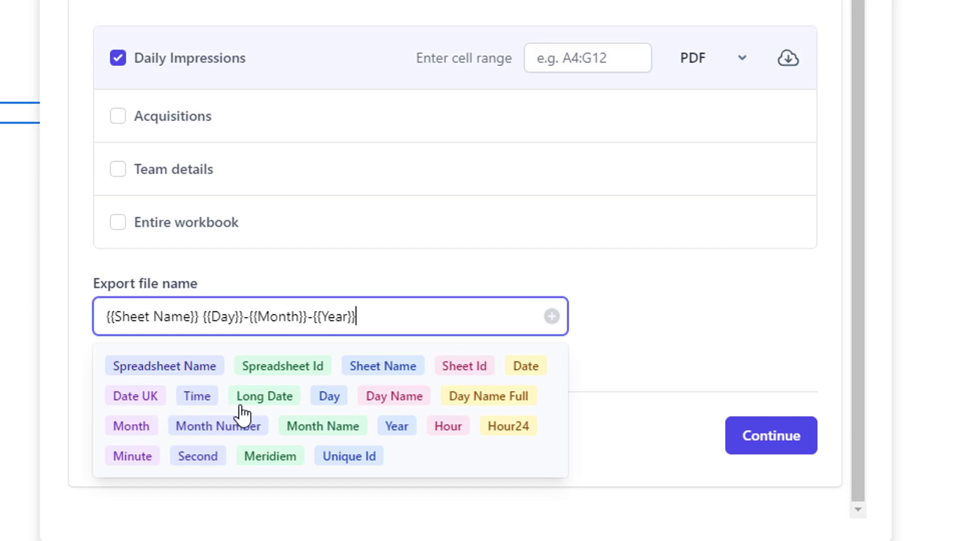
{"action": "left_click", "coordinate": [667, 368]}
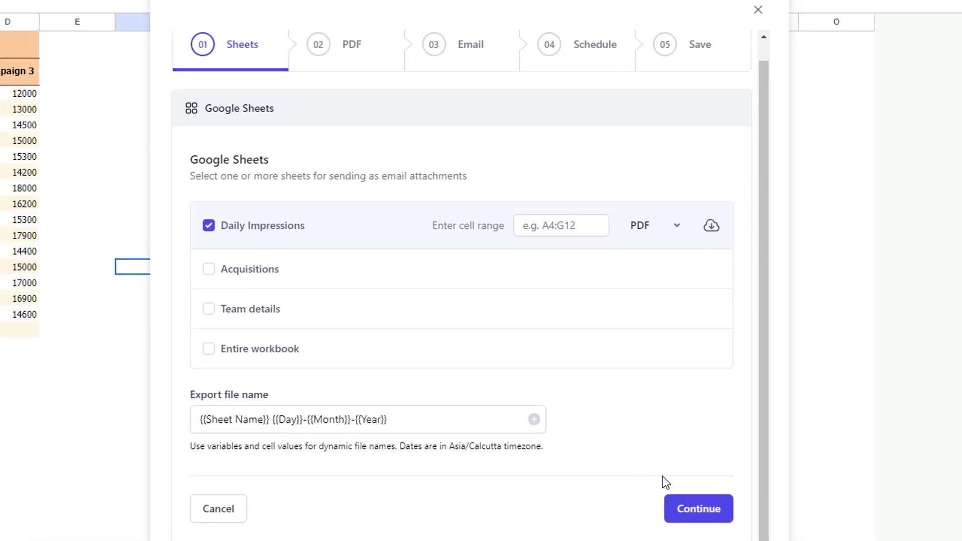
{"action": "left_click", "coordinate": [687, 508]}
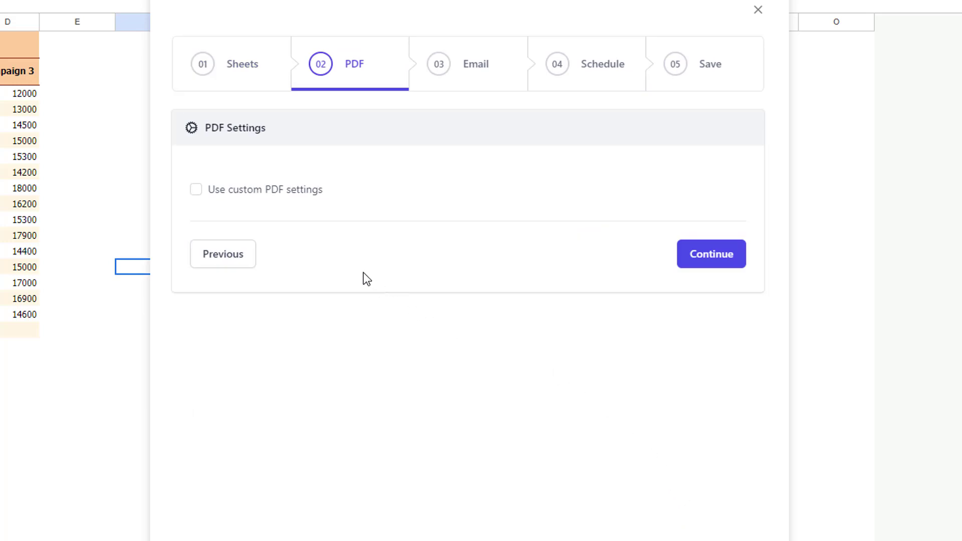
Step: Enable custom PDF settings and review the page options, keeping Letter (8.5" x 11") paper and Portrait orientation
{"action": "left_click", "coordinate": [195, 193]}
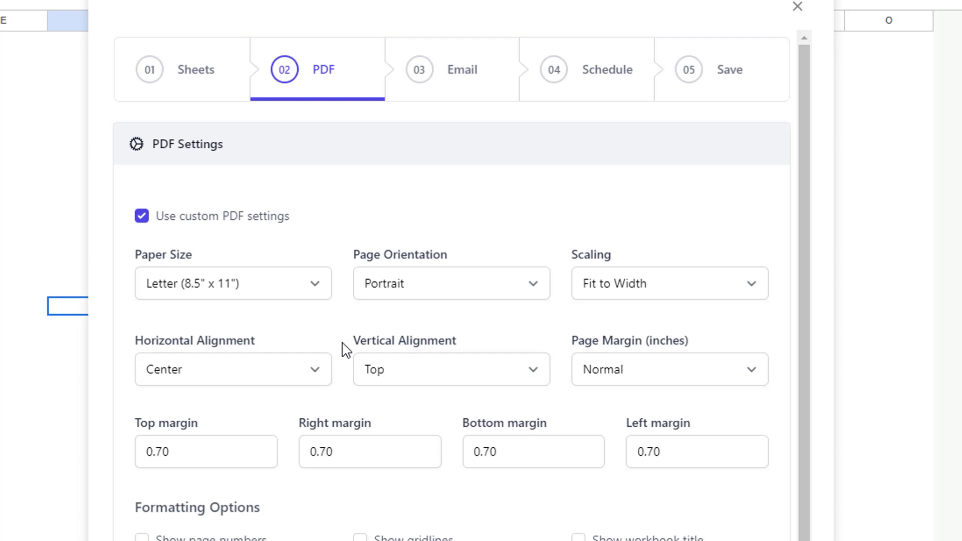
{"action": "left_click", "coordinate": [318, 288]}
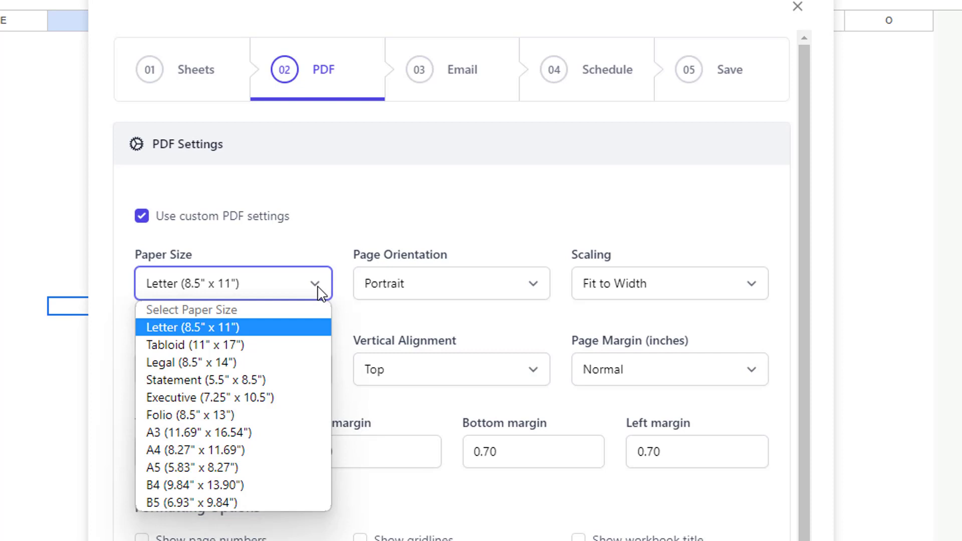
{"action": "left_click", "coordinate": [319, 291]}
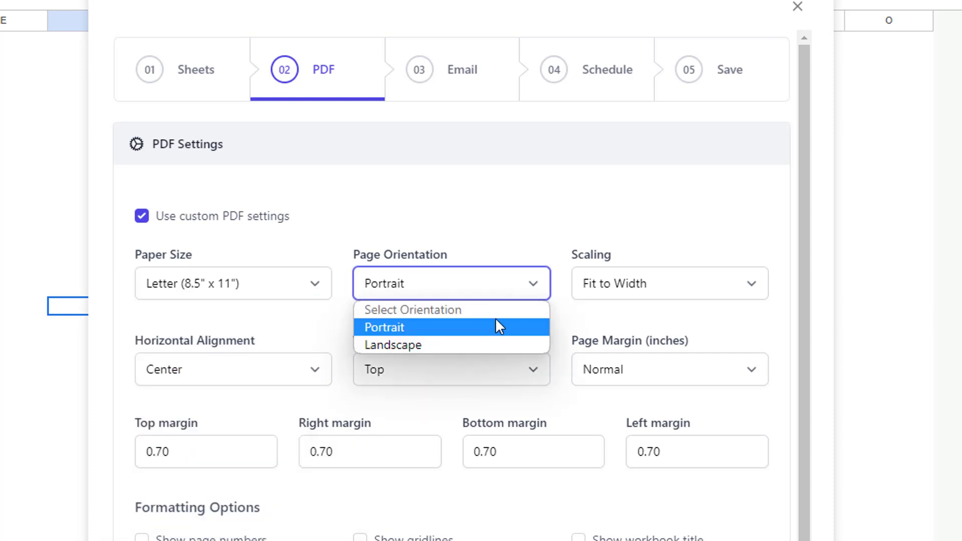
{"action": "left_click", "coordinate": [504, 293]}
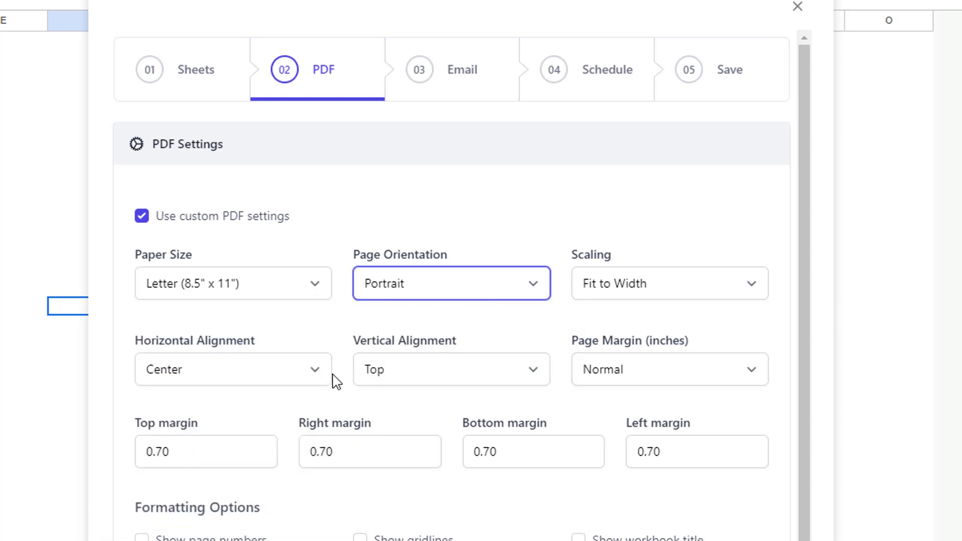
{"action": "scroll", "coordinate": [349, 381], "scroll_direction": "down", "scroll_amount": 2}
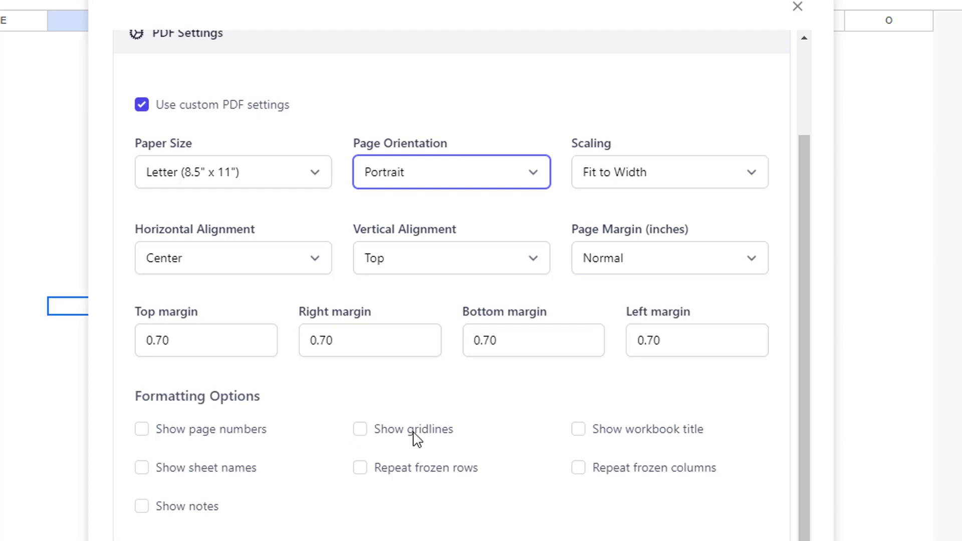
{"action": "scroll", "coordinate": [517, 466], "scroll_direction": "up", "scroll_amount": 2}
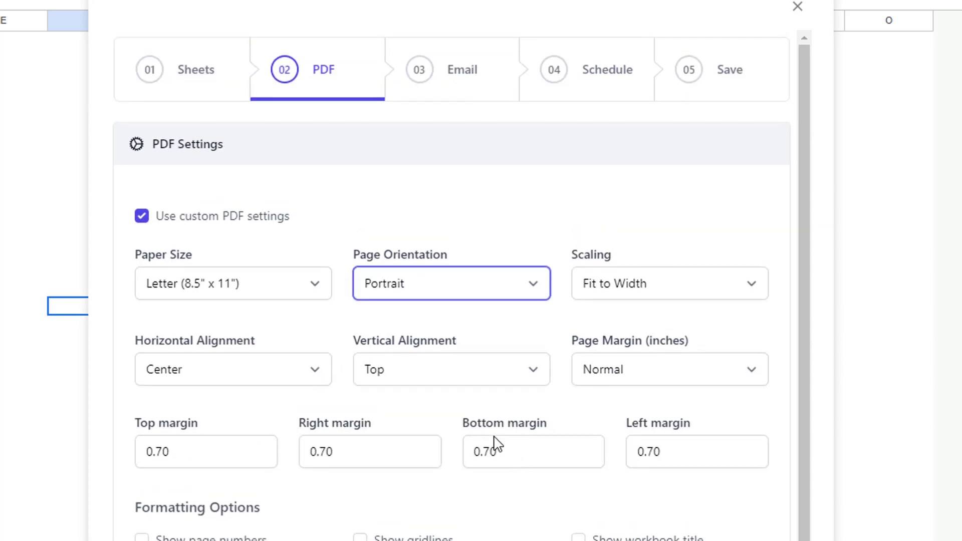
Step: Turn off the custom PDF settings and enable Send Email in the workflow's email editor
{"action": "left_click", "coordinate": [142, 216]}
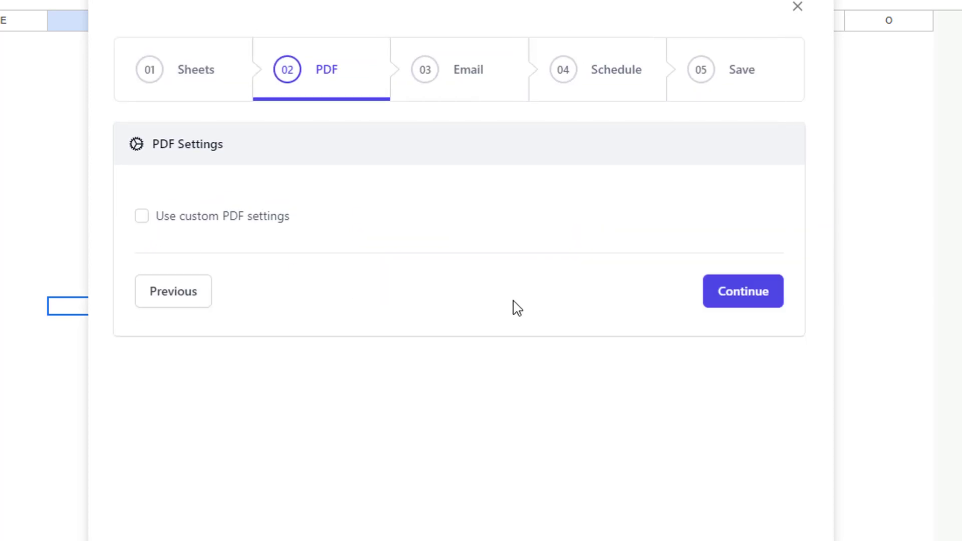
{"action": "left_click", "coordinate": [731, 301]}
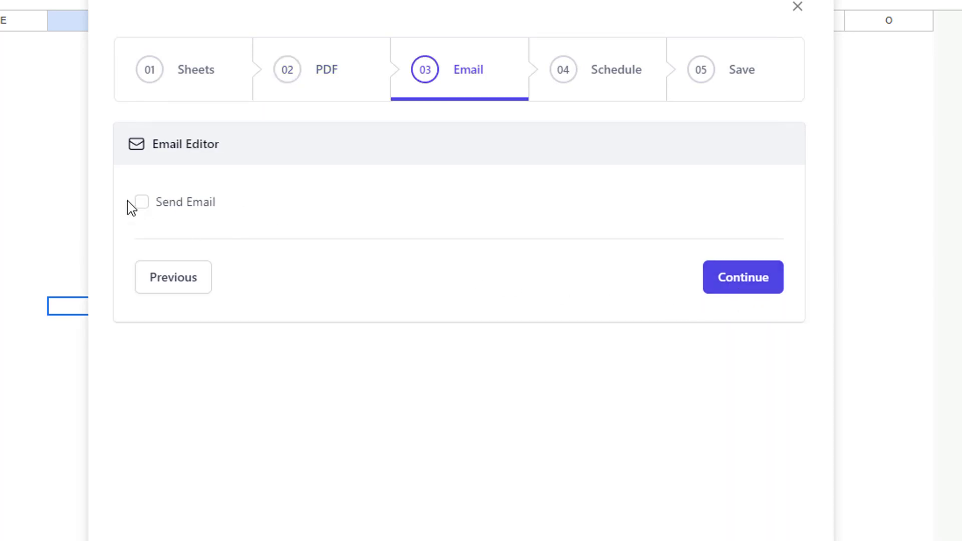
{"action": "left_click", "coordinate": [141, 204]}
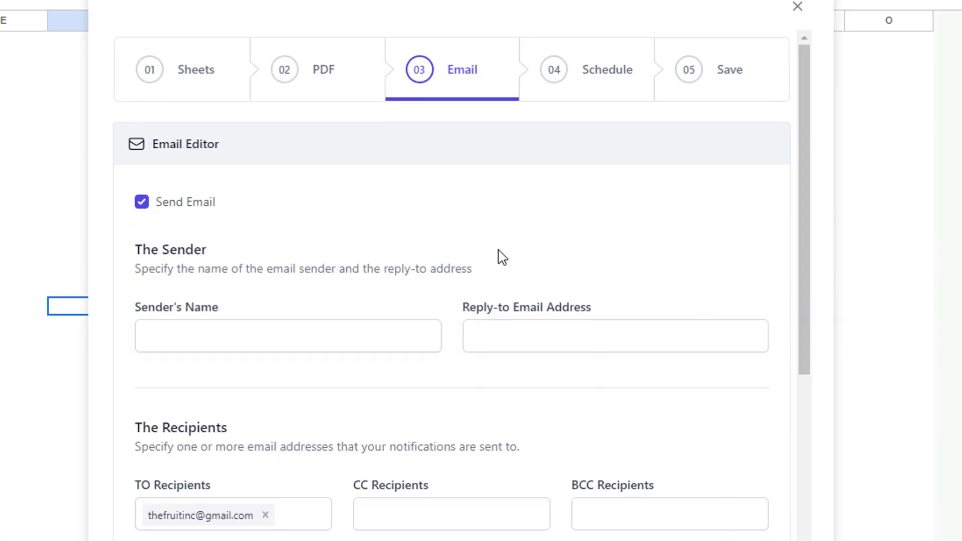
Step: Set the sender's name to The Fruit Inc, leaving the reply-to email address empty
{"action": "scroll", "coordinate": [448, 262], "scroll_direction": "down", "scroll_amount": 3}
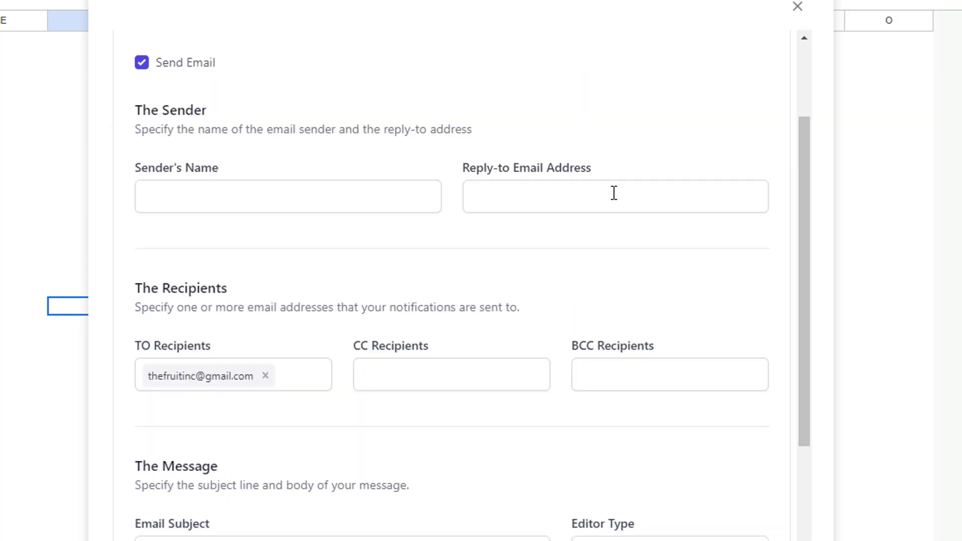
{"action": "left_click", "coordinate": [283, 197]}
{"action": "type", "text": "The"}
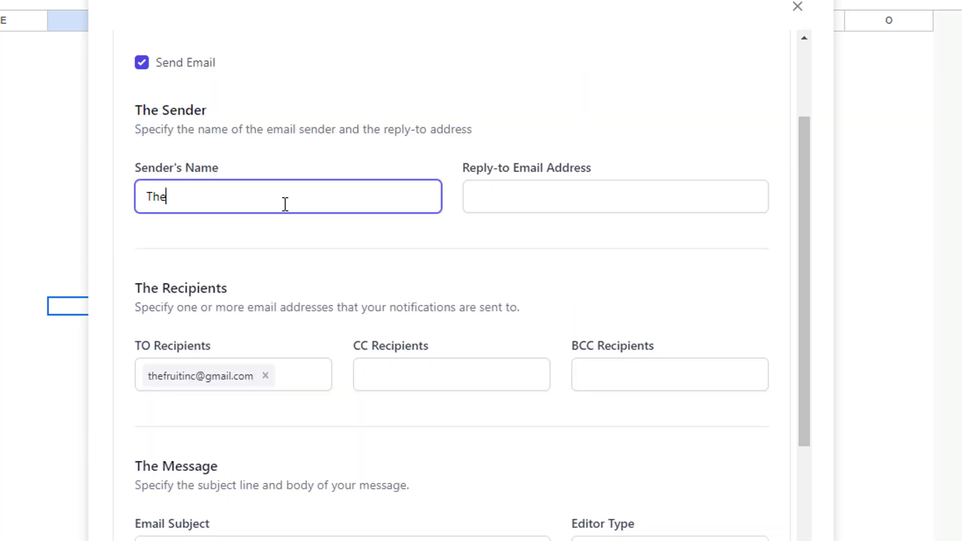
{"action": "type", "text": " Fruit Inc"}
{"action": "left_click", "coordinate": [502, 191]}
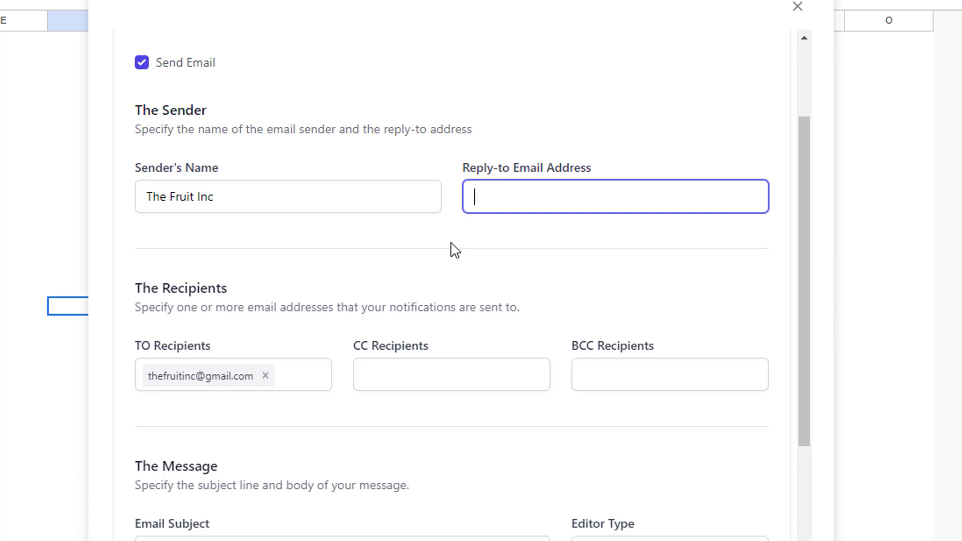
Step: Remove the default TO recipient and bring up the Team details sheet behind the workflow dialog
{"action": "left_click_drag", "start_coordinate": [804, 188], "coordinate": [803, 272]}
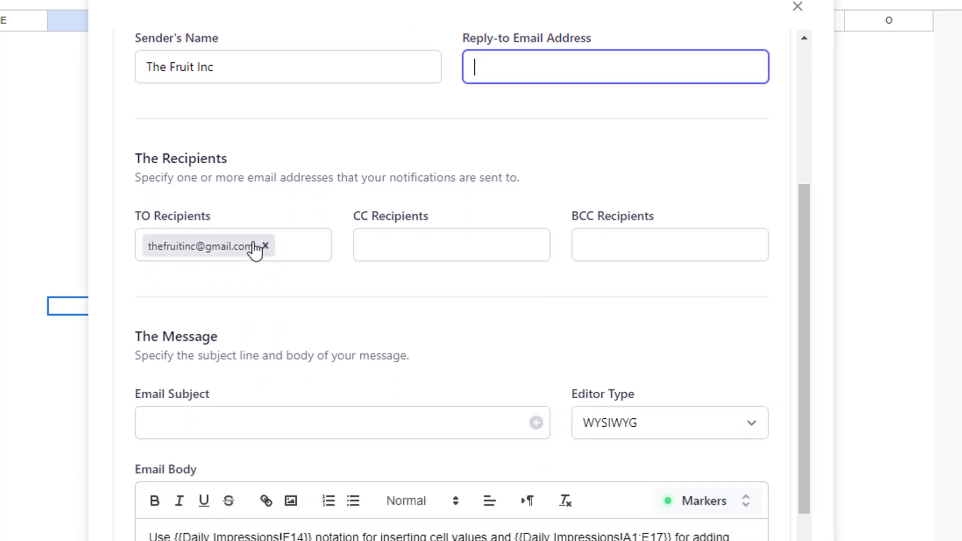
{"action": "left_click", "coordinate": [266, 247]}
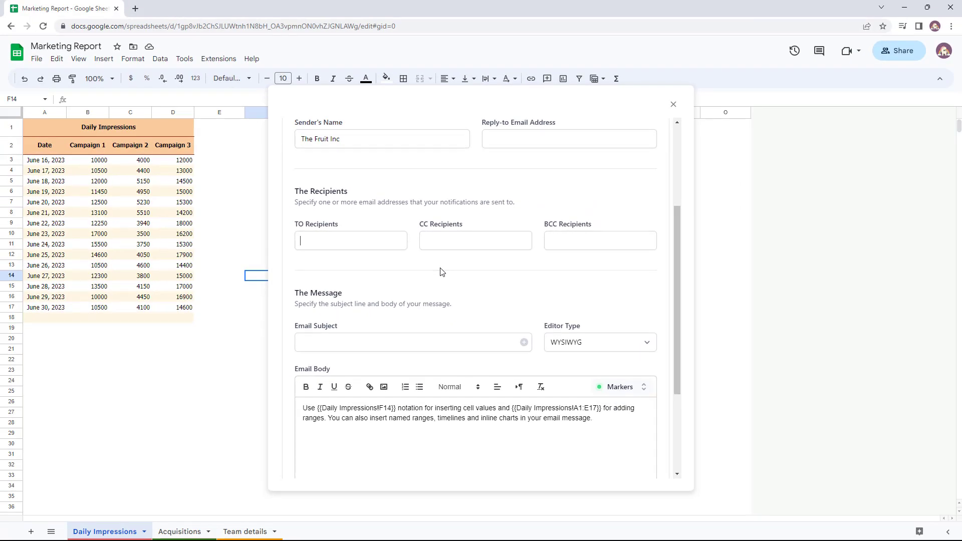
{"action": "left_click", "coordinate": [238, 532]}
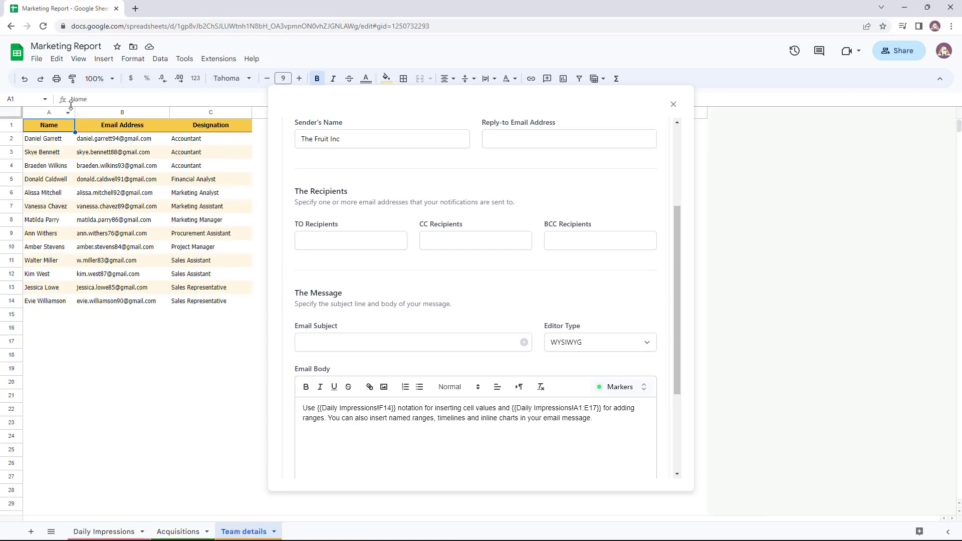
{"action": "left_click_drag", "start_coordinate": [66, 129], "coordinate": [215, 307]}
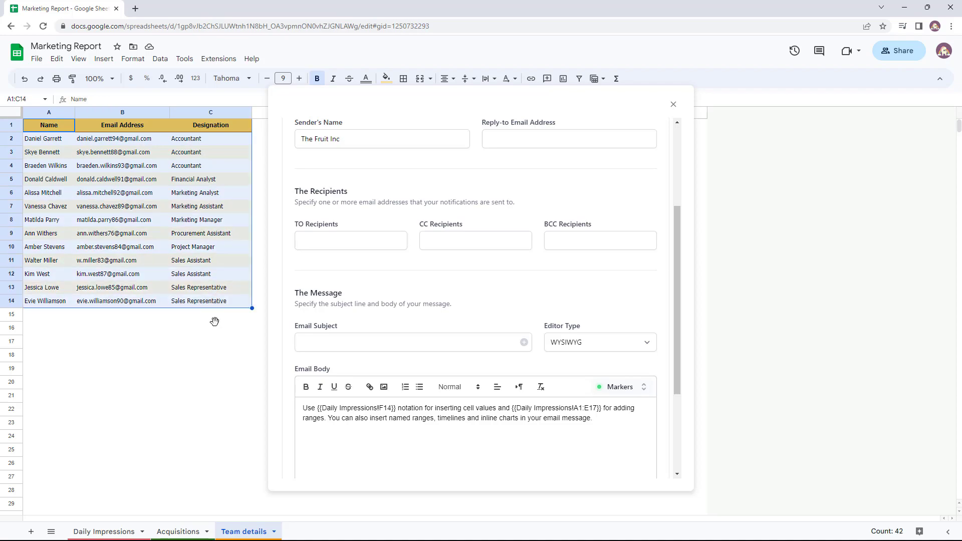
{"action": "left_click", "coordinate": [214, 322]}
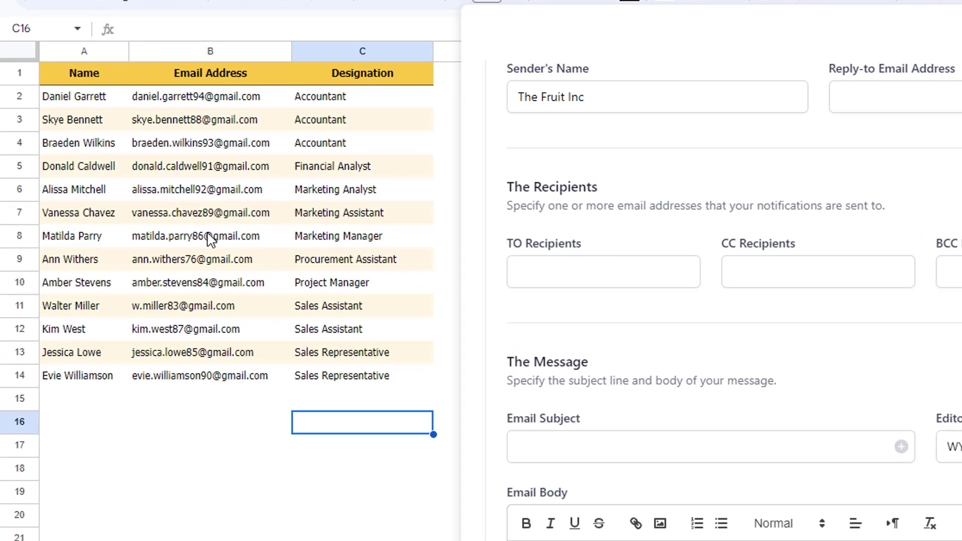
{"action": "left_click", "coordinate": [124, 222]}
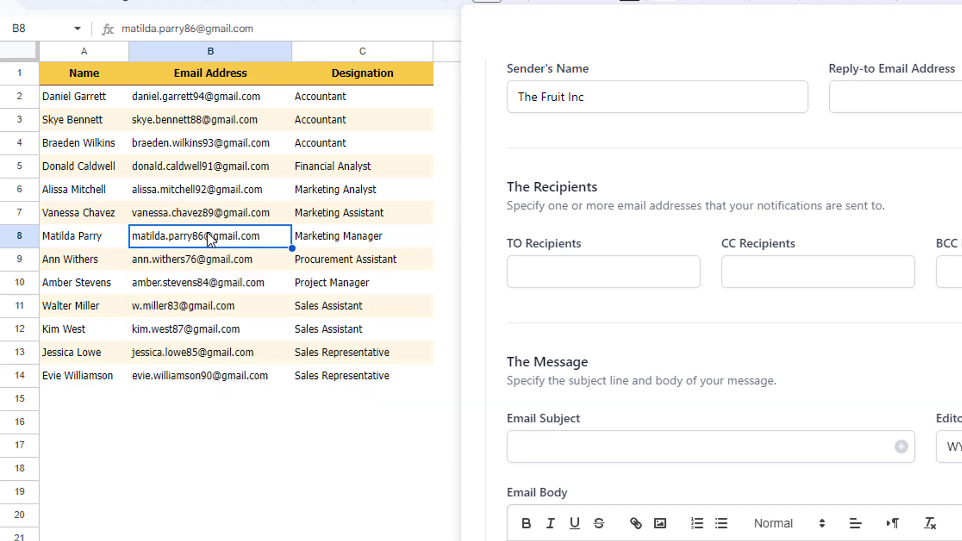
{"action": "double_click", "coordinate": [207, 234]}
{"action": "triple_click", "coordinate": [208, 233]}
{"action": "key", "text": "ctrl+c"}
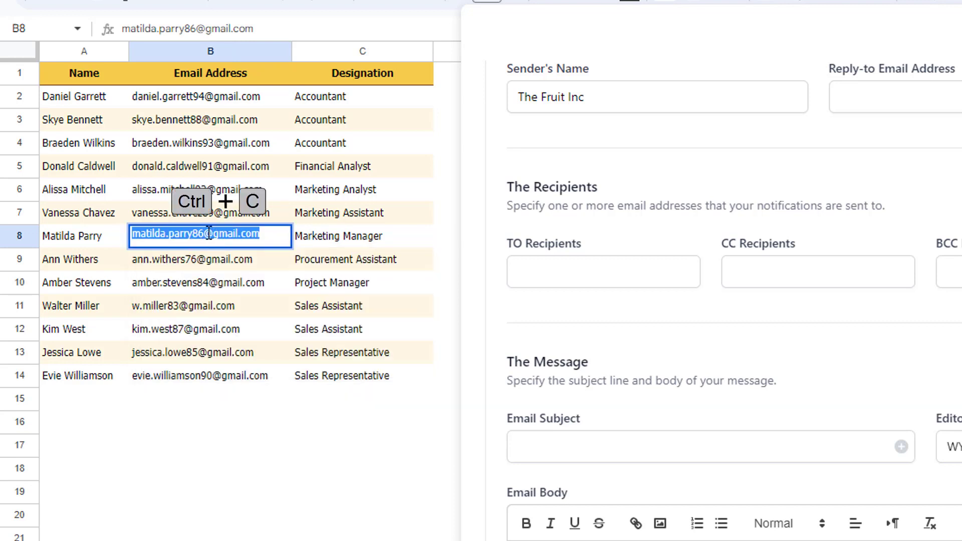
{"action": "left_click", "coordinate": [596, 272]}
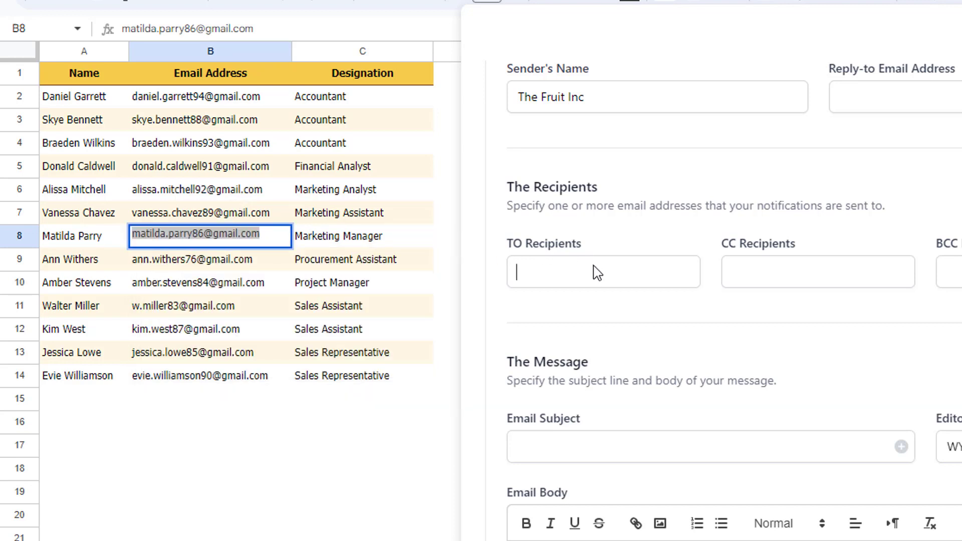
{"action": "key", "text": "ctrl+v"}
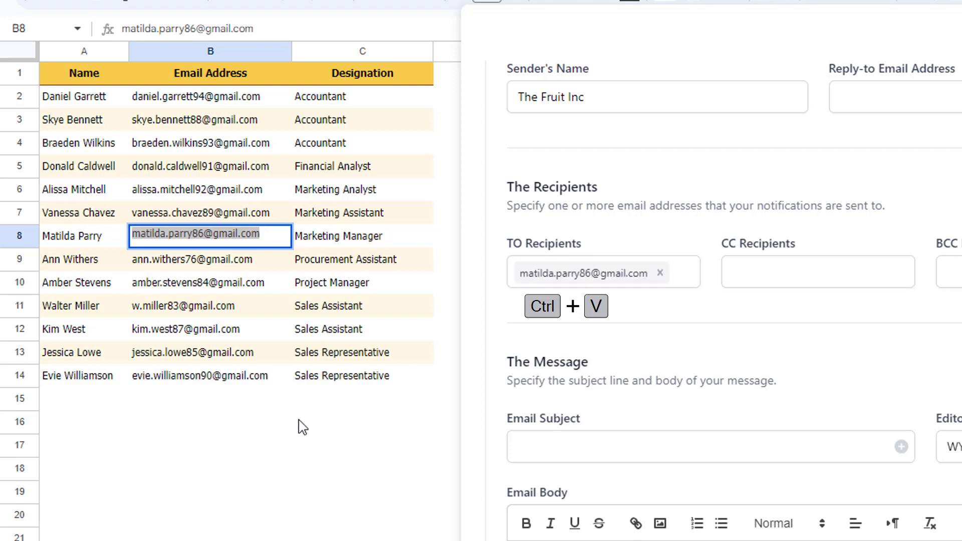
Step: Add the sales team's email addresses as CC recipients using the range marker {{Team details!B11:B14}}
{"action": "left_click", "coordinate": [299, 422]}
{"action": "left_click", "coordinate": [242, 315]}
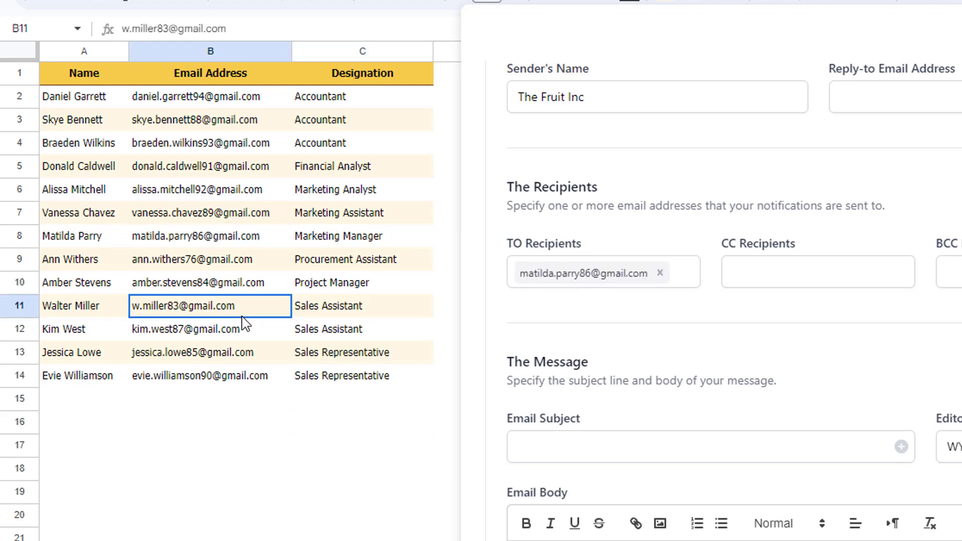
{"action": "left_click_drag", "start_coordinate": [245, 323], "coordinate": [232, 380]}
{"action": "left_click", "coordinate": [781, 278]}
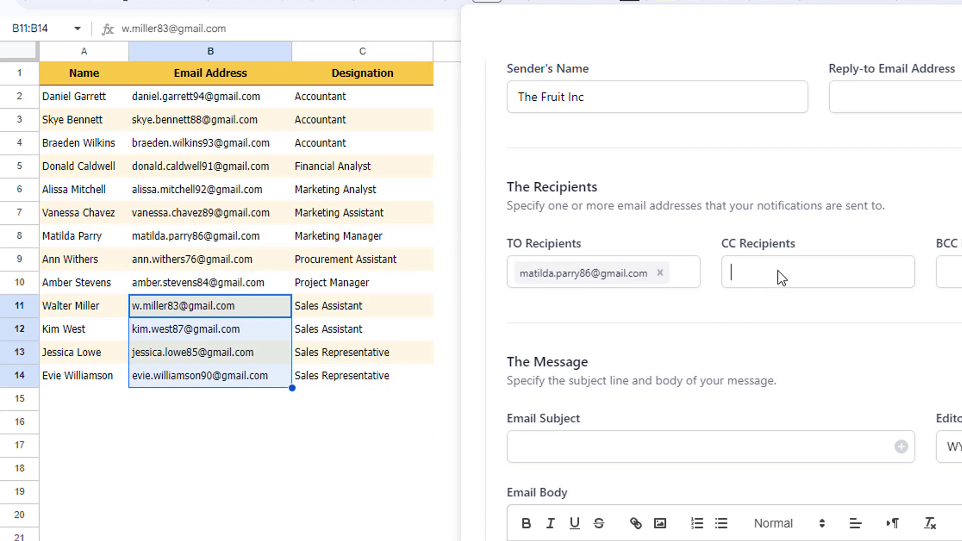
{"action": "type", "text": "Team details!B11:B14"}
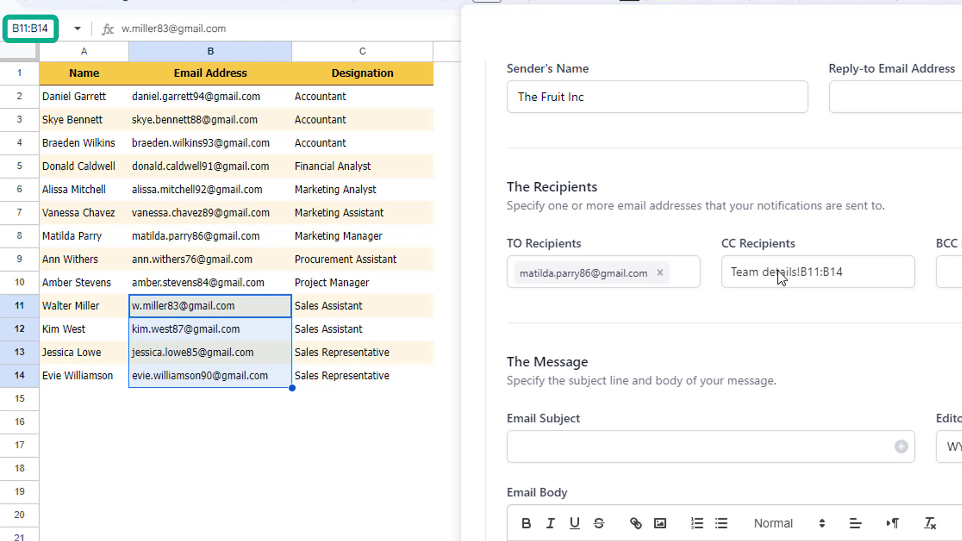
{"action": "type", "text": "}}"}
{"action": "left_click", "coordinate": [733, 277]}
{"action": "type", "text": "{{"}
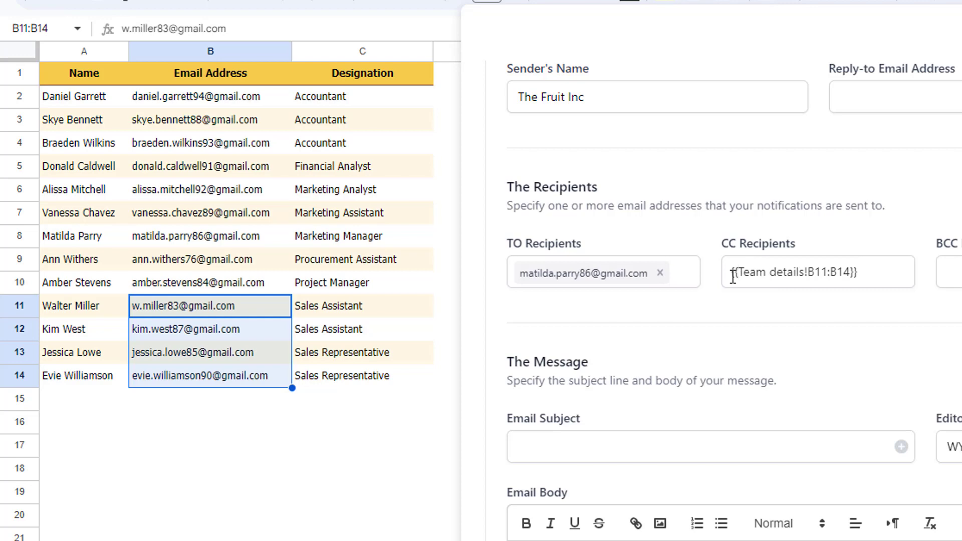
{"action": "left_click", "coordinate": [839, 307]}
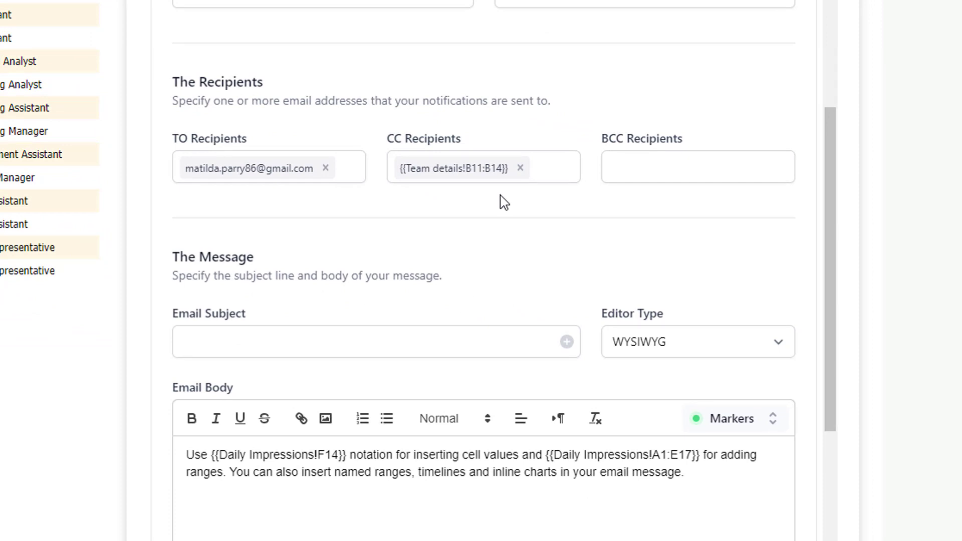
Step: Build the email subject from variables as {{Spreadsheet Name}} - {{Long Date}}
{"action": "left_click_drag", "start_coordinate": [831, 187], "coordinate": [831, 301]}
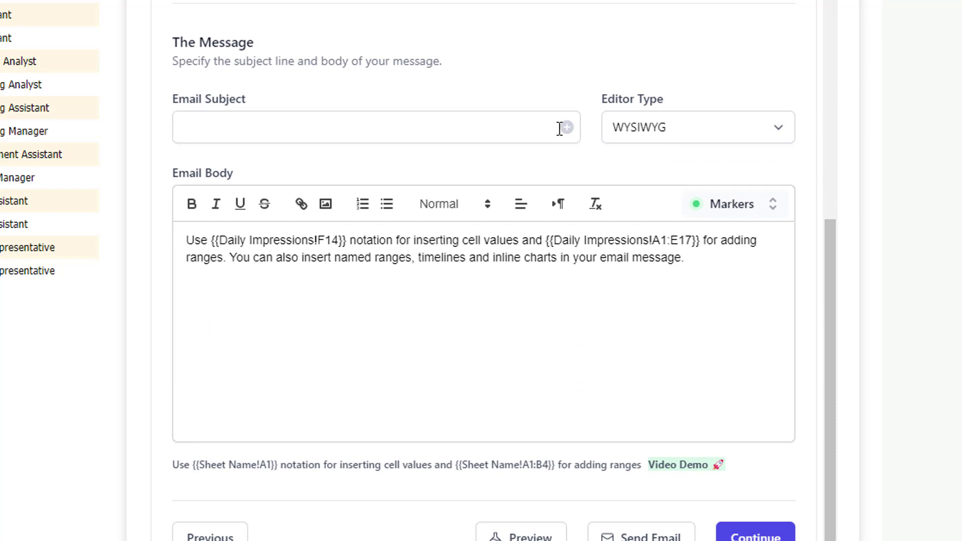
{"action": "left_click", "coordinate": [566, 129]}
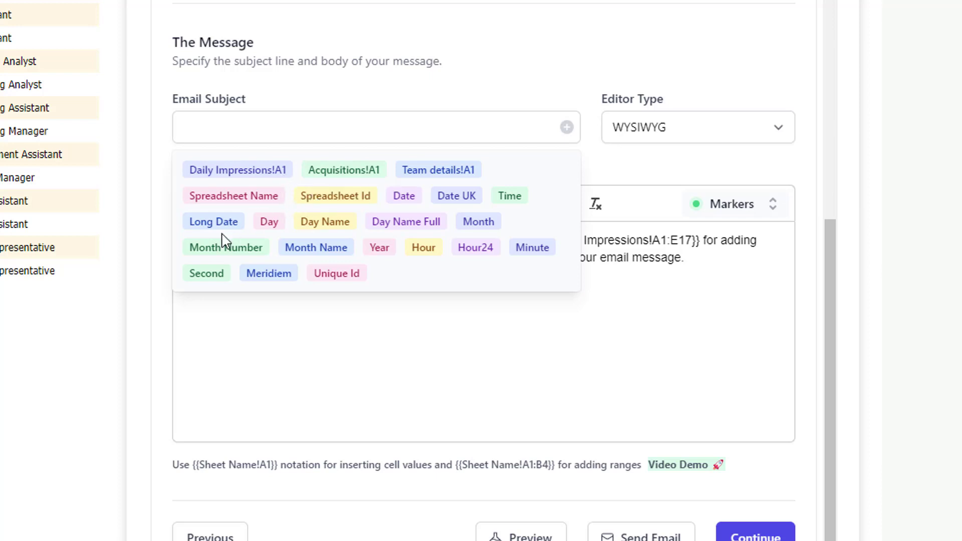
{"action": "left_click", "coordinate": [236, 196]}
{"action": "left_click", "coordinate": [342, 133]}
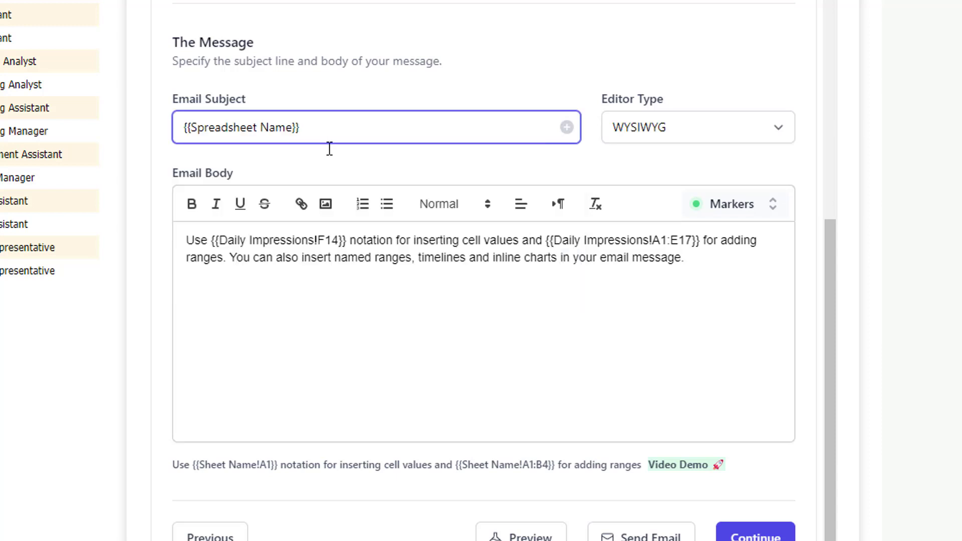
{"action": "type", "text": "-"}
{"action": "left_click", "coordinate": [567, 127]}
{"action": "left_click", "coordinate": [213, 222]}
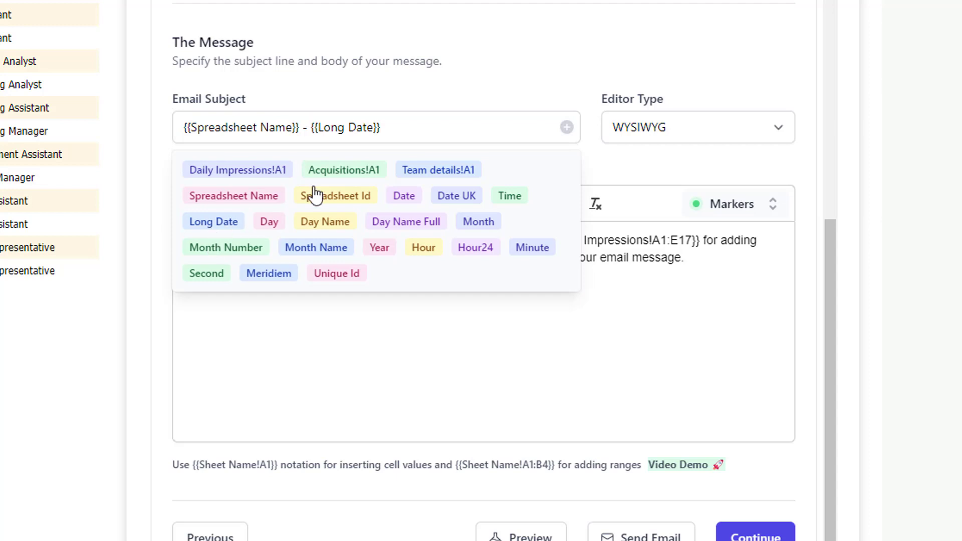
{"action": "left_click", "coordinate": [507, 134]}
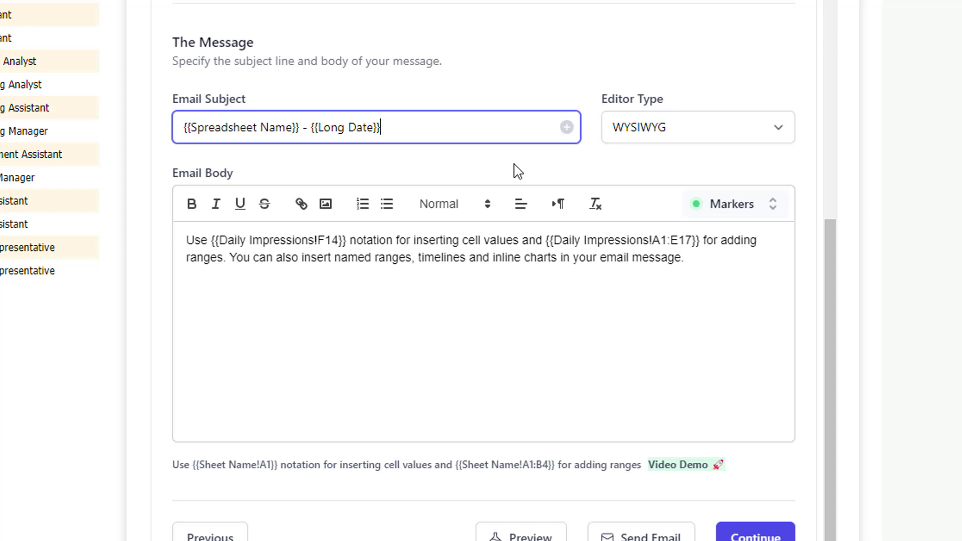
Step: Replace the default email body with a "Dear" greeting using the recipient's first name and a new paragraph reading "The Marketing Report for"
{"action": "left_click", "coordinate": [471, 258]}
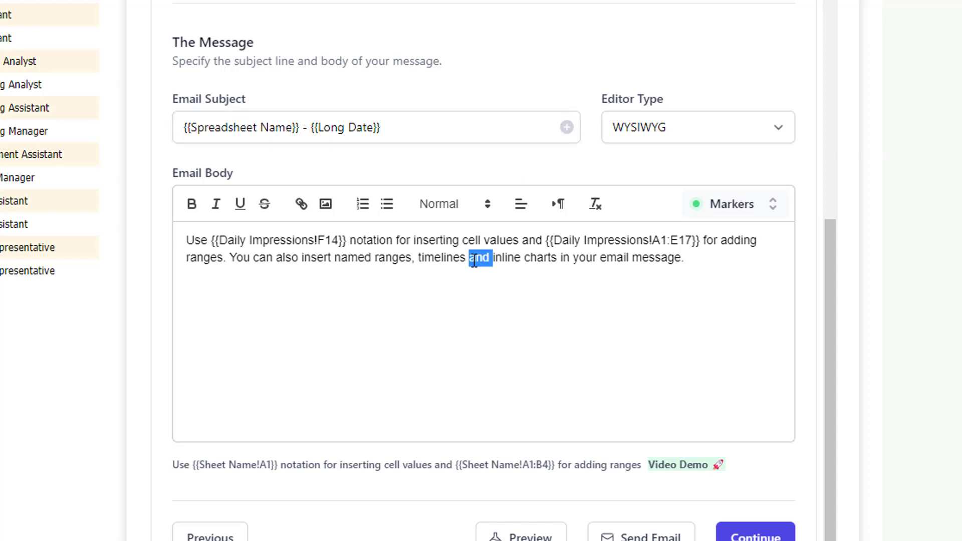
{"action": "triple_click", "coordinate": [474, 260]}
{"action": "key", "text": "BackSpace"}
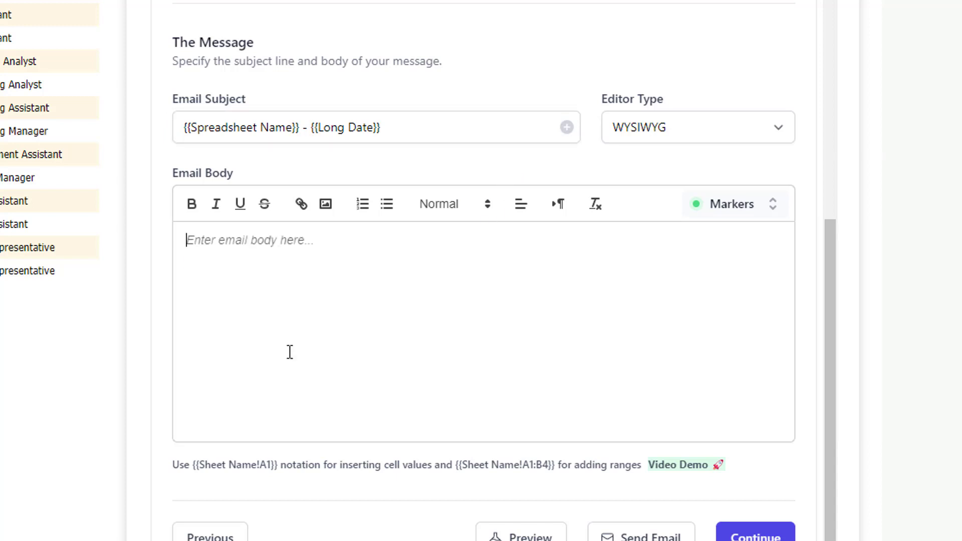
{"action": "type", "text": "Dear Mati"}
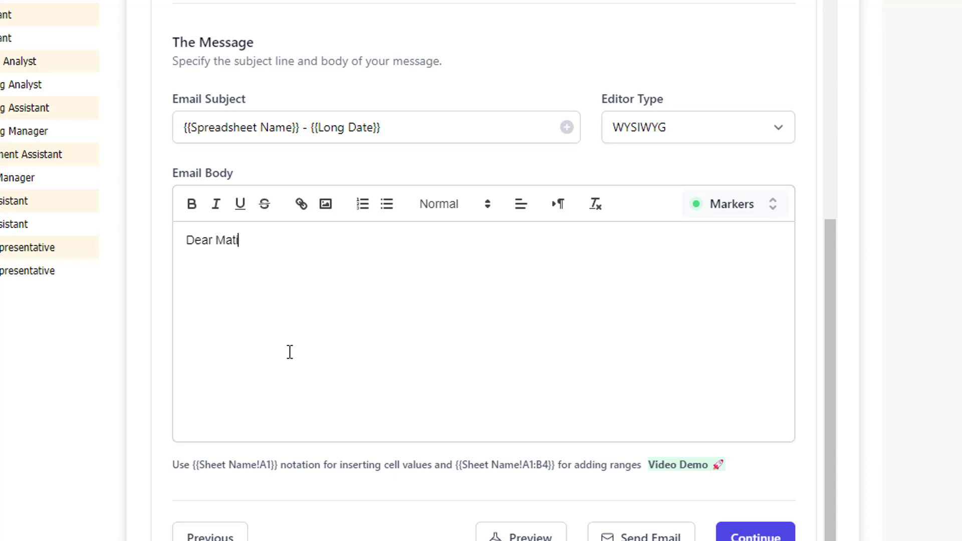
{"action": "type", "text": "lda,  The Mark"}
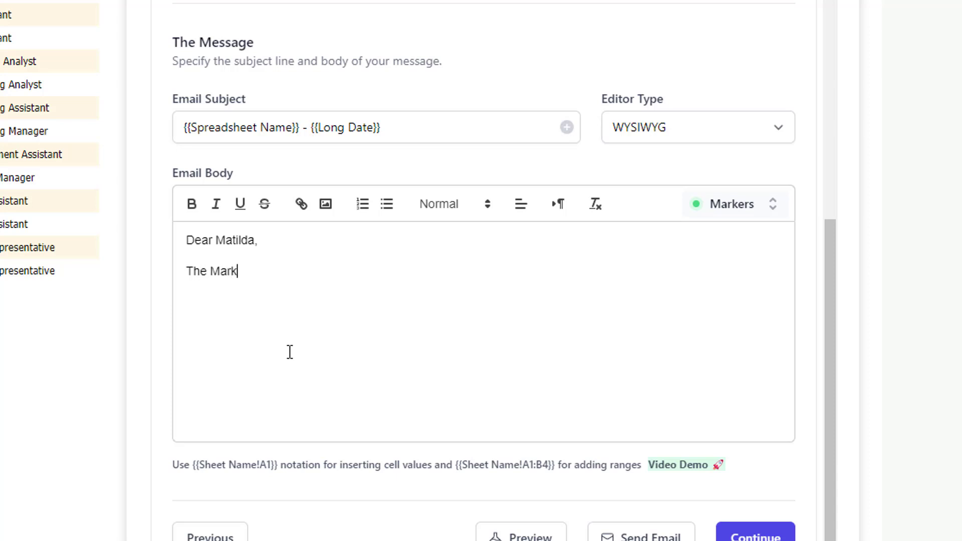
{"action": "type", "text": "eting Report for"}
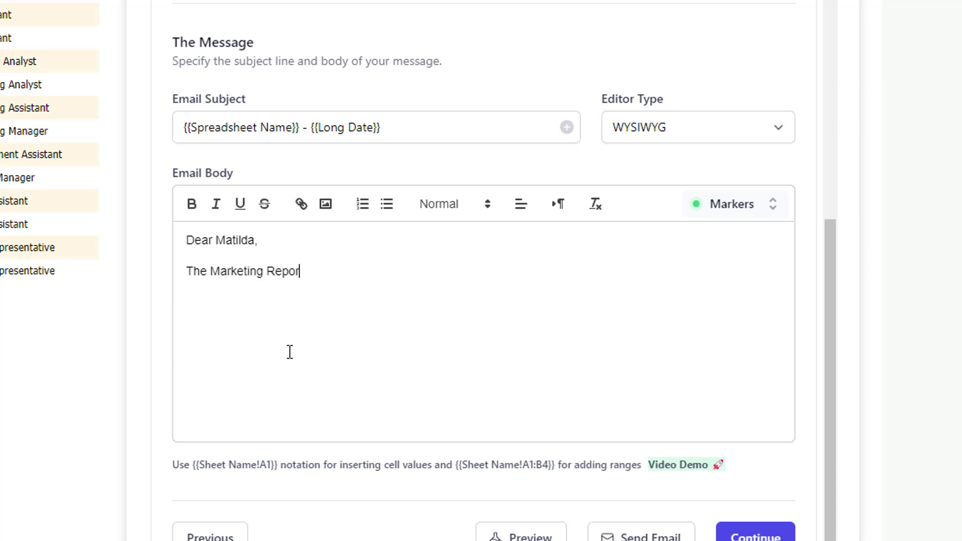
Step: Insert the Long Date marker on the same line after "The Marketing Report for" and complete the line with "is-"
{"action": "left_click", "coordinate": [769, 206]}
{"action": "left_click", "coordinate": [414, 430]}
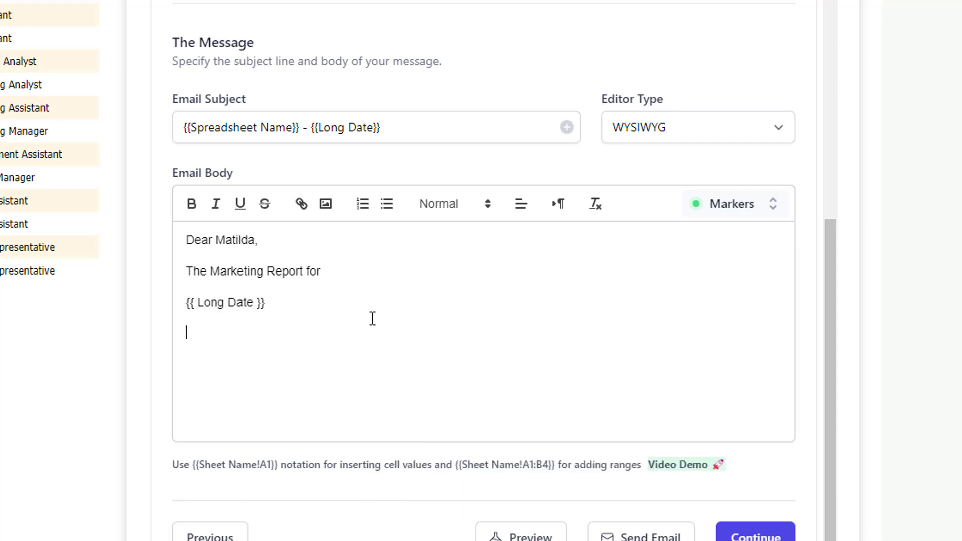
{"action": "left_click", "coordinate": [179, 307]}
{"action": "key", "text": "BackSpace"}
{"action": "left_click", "coordinate": [509, 280]}
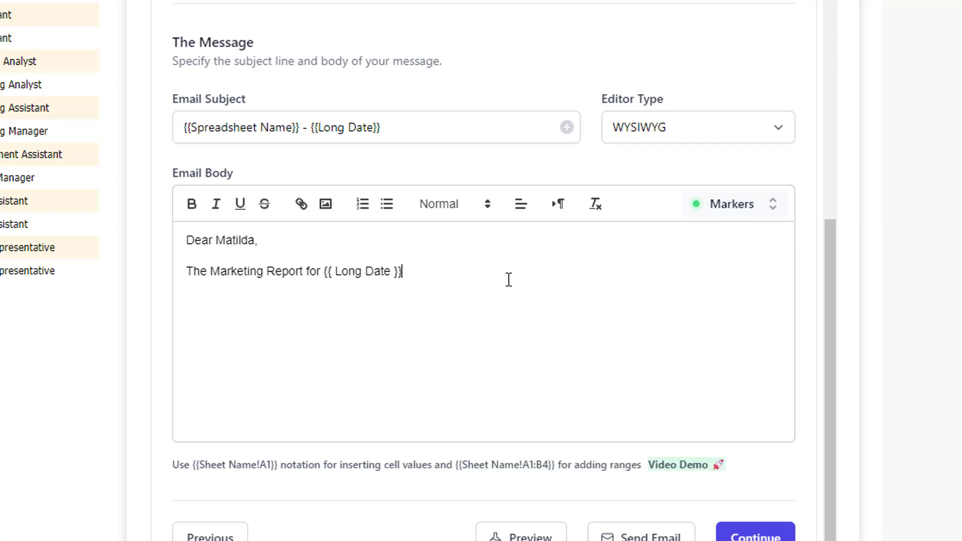
{"action": "type", "text": "is-"}
Step: Make the words "Marketing Report" bold in the email body
{"action": "left_click_drag", "start_coordinate": [303, 275], "coordinate": [210, 279]}
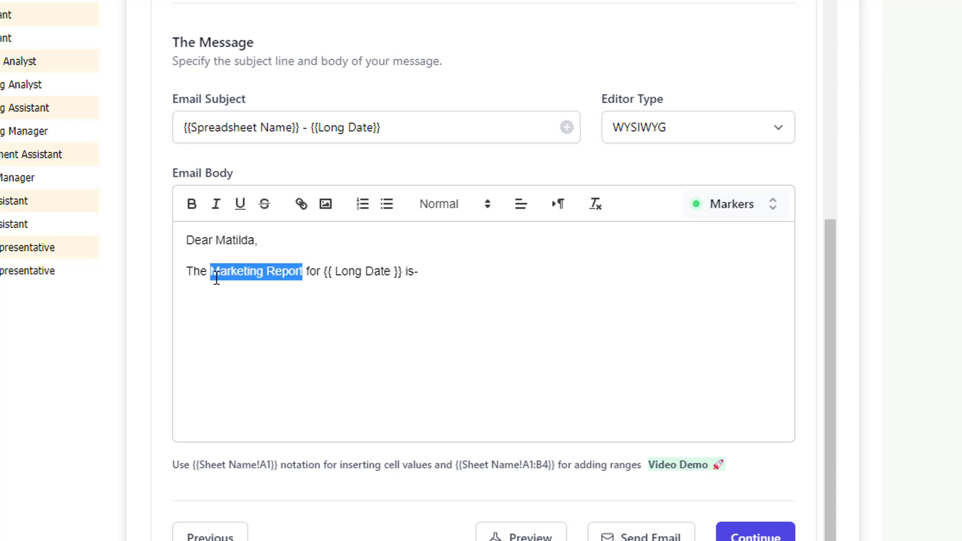
{"action": "left_click", "coordinate": [193, 206]}
{"action": "left_click", "coordinate": [455, 272]}
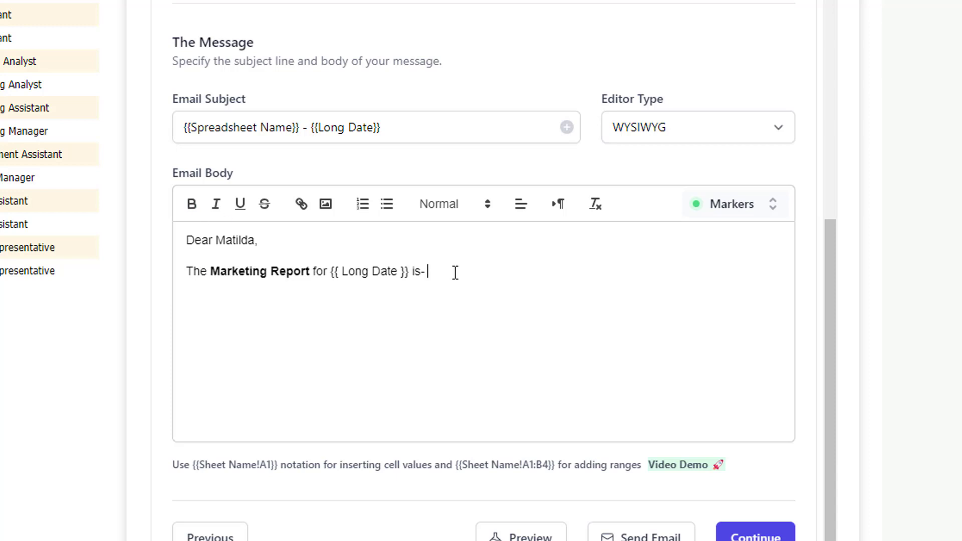
Step: Insert the Daily Impressions!A1:E17 range marker in a new paragraph below the Marketing Report line of the email body
{"action": "key", "text": "Return"}
{"action": "key", "text": "Return"}
{"action": "left_click", "coordinate": [768, 213]}
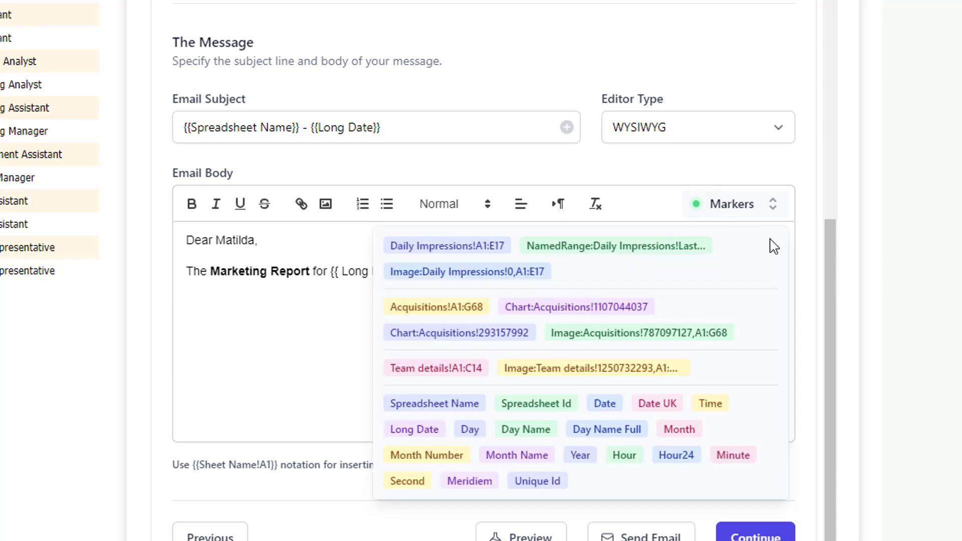
{"action": "left_click", "coordinate": [507, 256]}
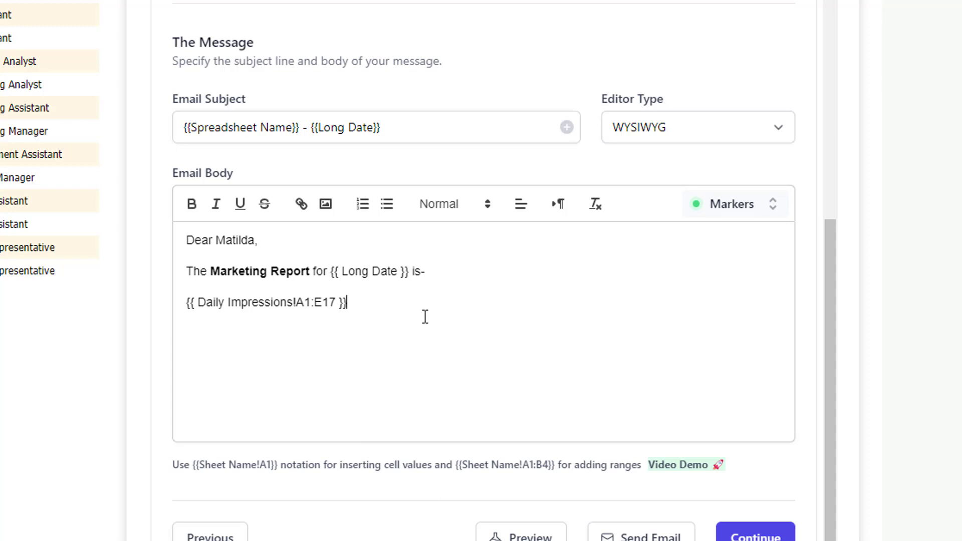
{"action": "key", "text": "Return"}
{"action": "left_click", "coordinate": [765, 218]}
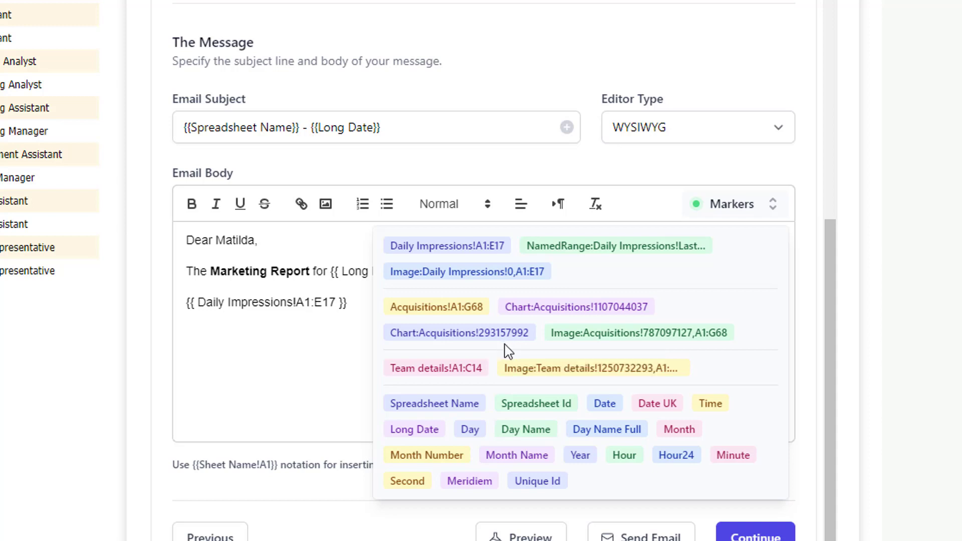
{"action": "left_click", "coordinate": [537, 319]}
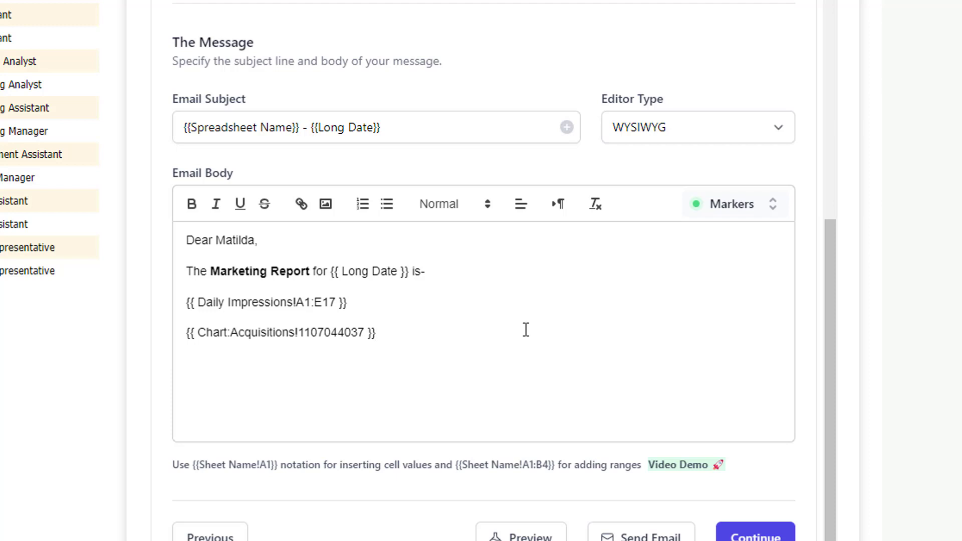
{"action": "type", "text": "Regards"}
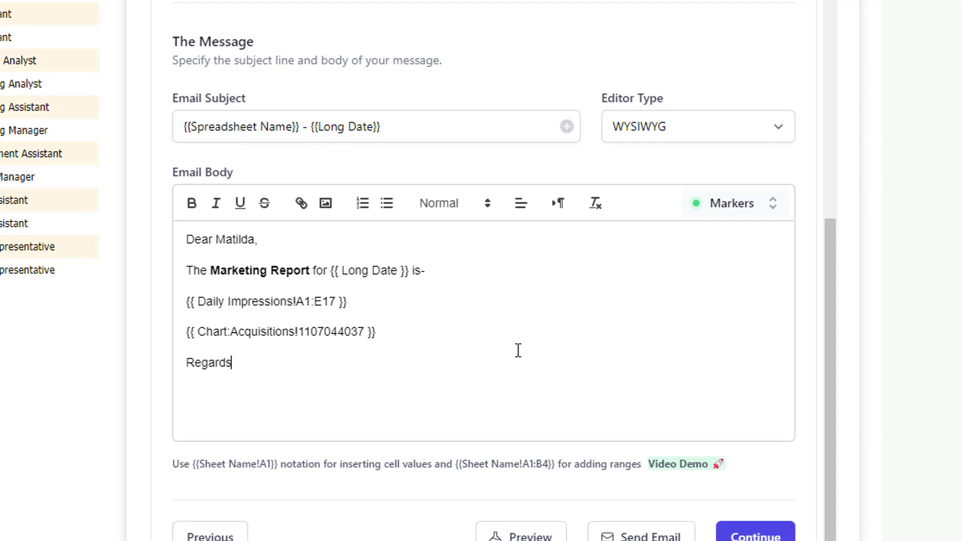
Step: Send a preview of the email and examine the received message's table, chart and PDF attachment in Gmail
{"action": "scroll", "coordinate": [518, 350], "scroll_direction": "down", "scroll_amount": 3}
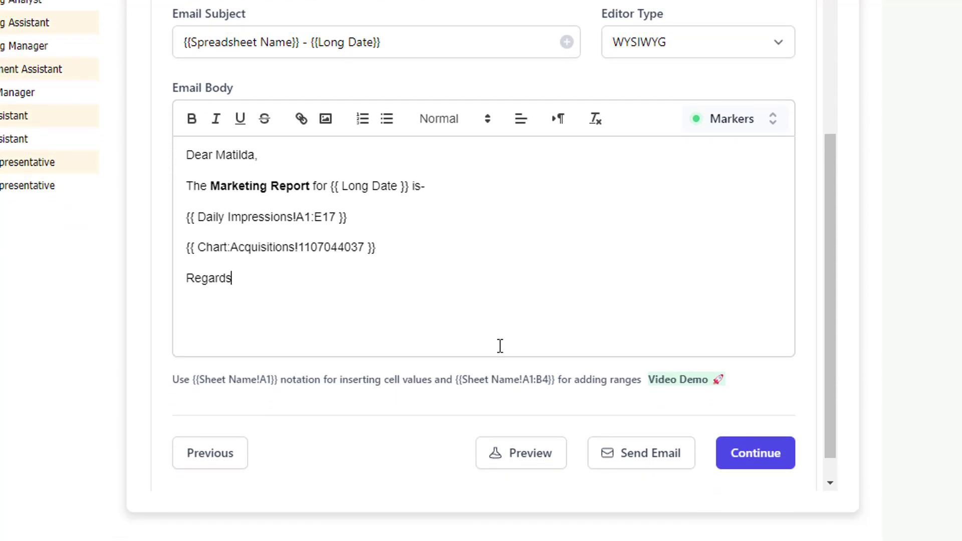
{"action": "left_click", "coordinate": [524, 468]}
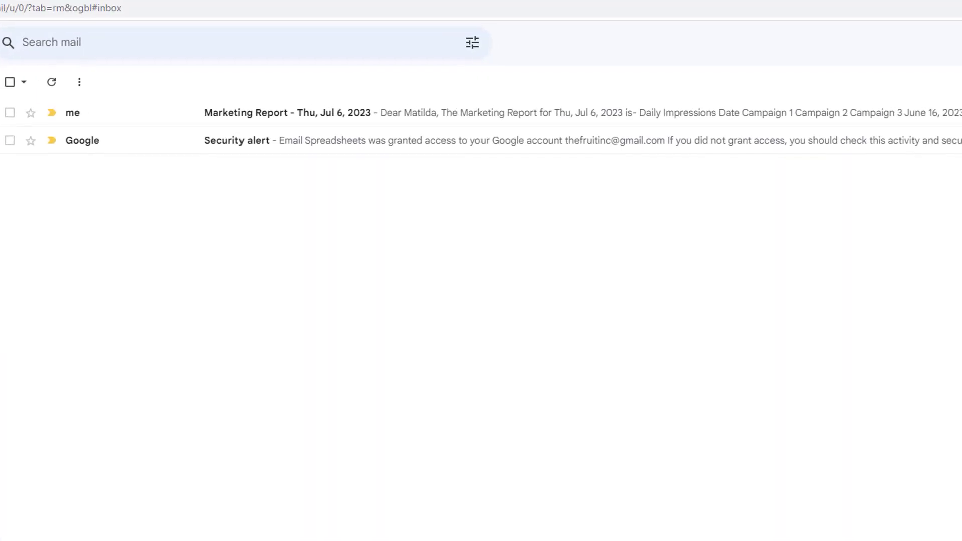
{"action": "left_click", "coordinate": [365, 119]}
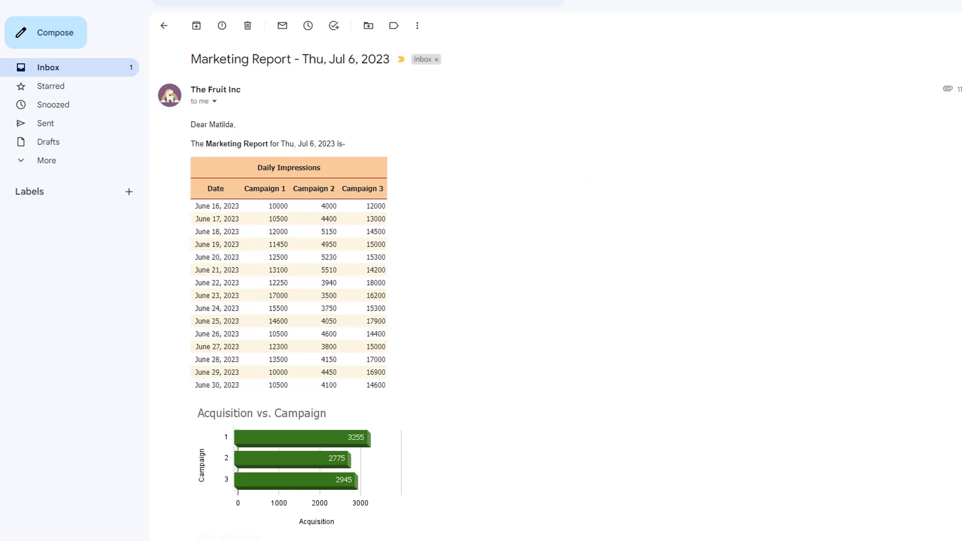
{"action": "scroll", "coordinate": [560, 290], "scroll_direction": "down", "scroll_amount": 2}
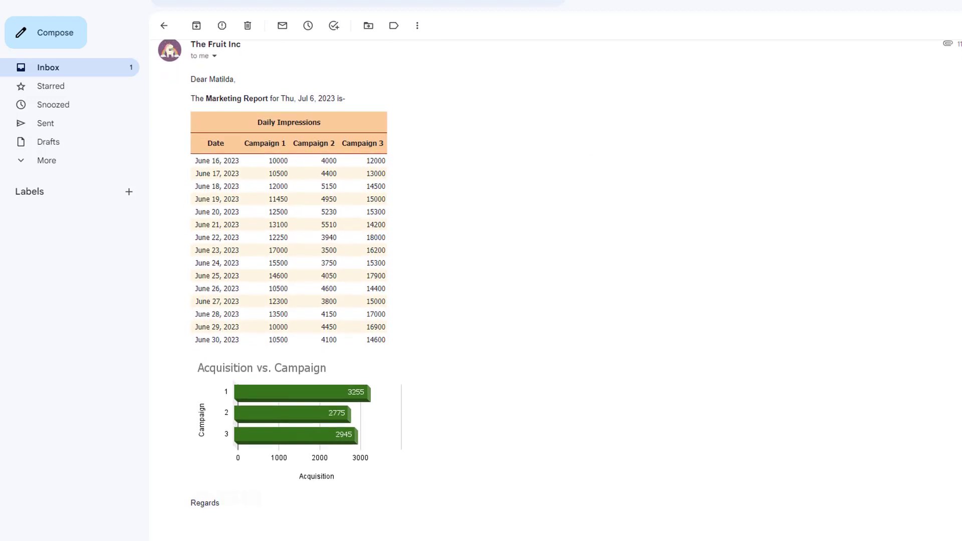
{"action": "scroll", "coordinate": [586, 195], "scroll_direction": "down", "scroll_amount": 2}
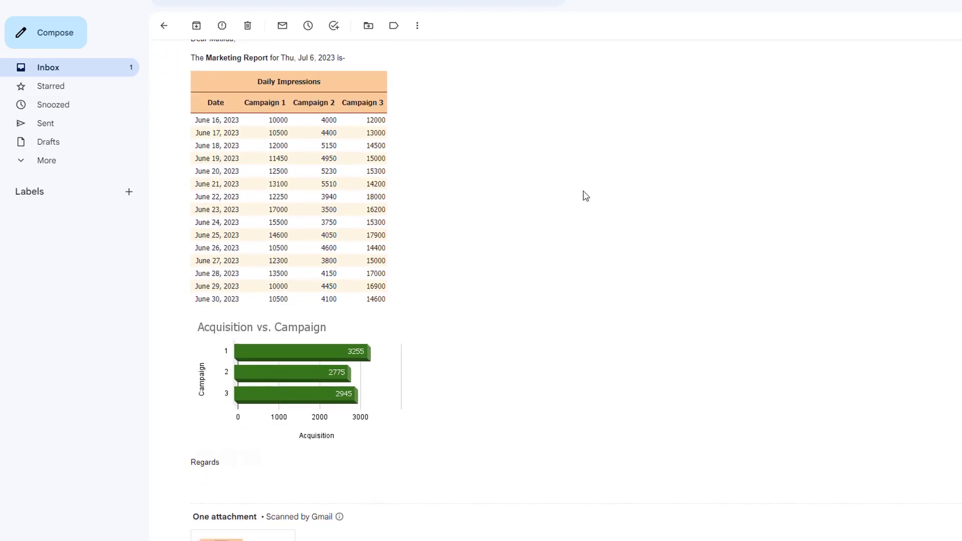
{"action": "left_click", "coordinate": [282, 388]}
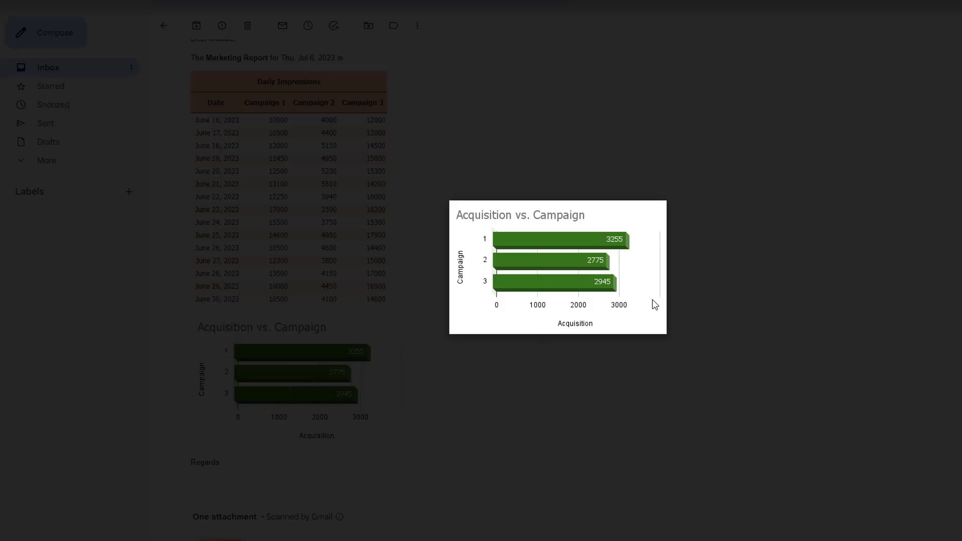
{"action": "left_click", "coordinate": [696, 303]}
{"action": "scroll", "coordinate": [696, 303], "scroll_direction": "down", "scroll_amount": 3}
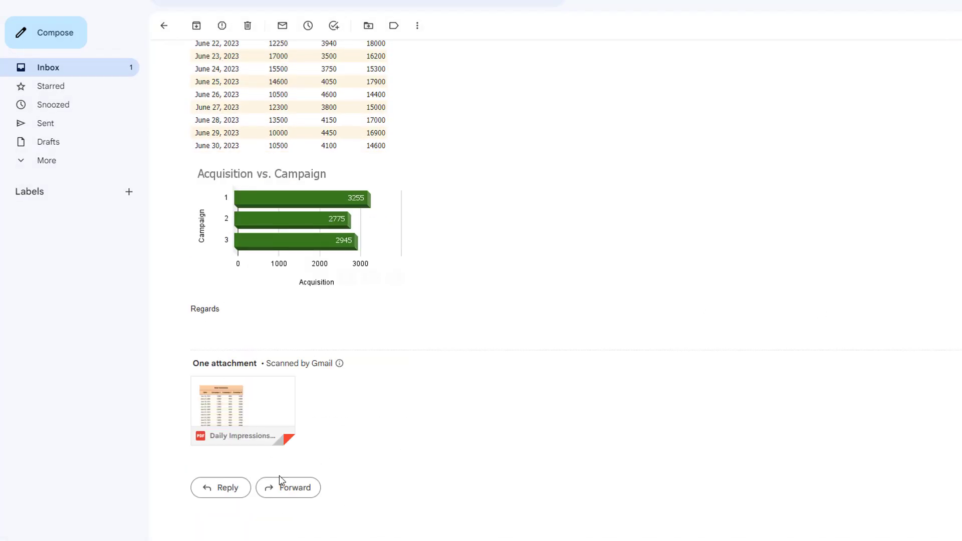
{"action": "mouse_move", "coordinate": [269, 407]}
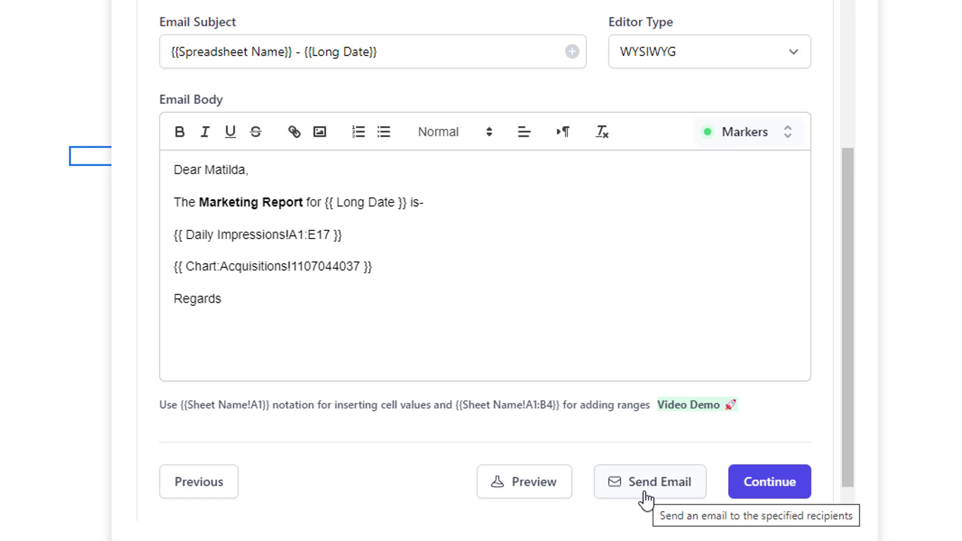
Step: Return to the Email Spreadsheets workflow, proceed to its schedule and enable a recurring schedule that repeats every 15 days
{"action": "left_click", "coordinate": [801, 488]}
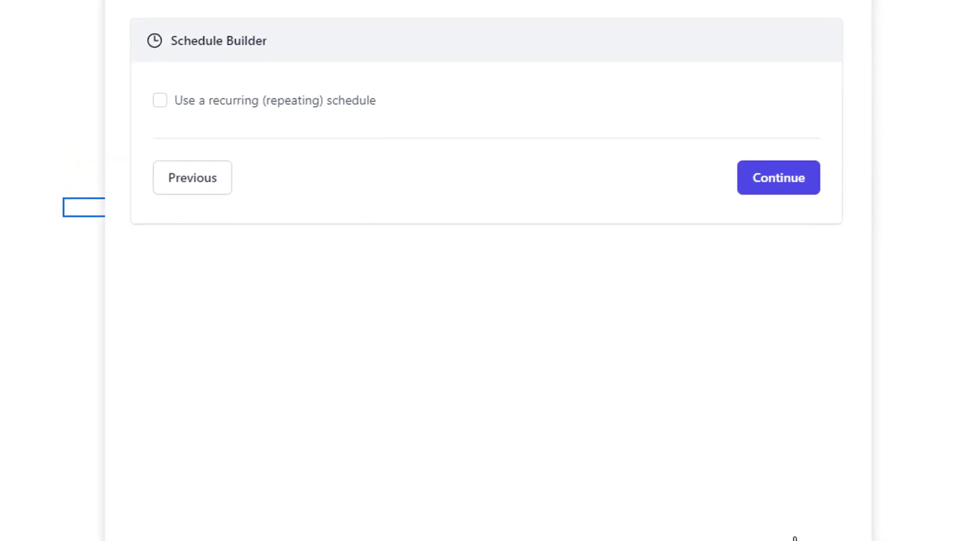
{"action": "left_click", "coordinate": [164, 103]}
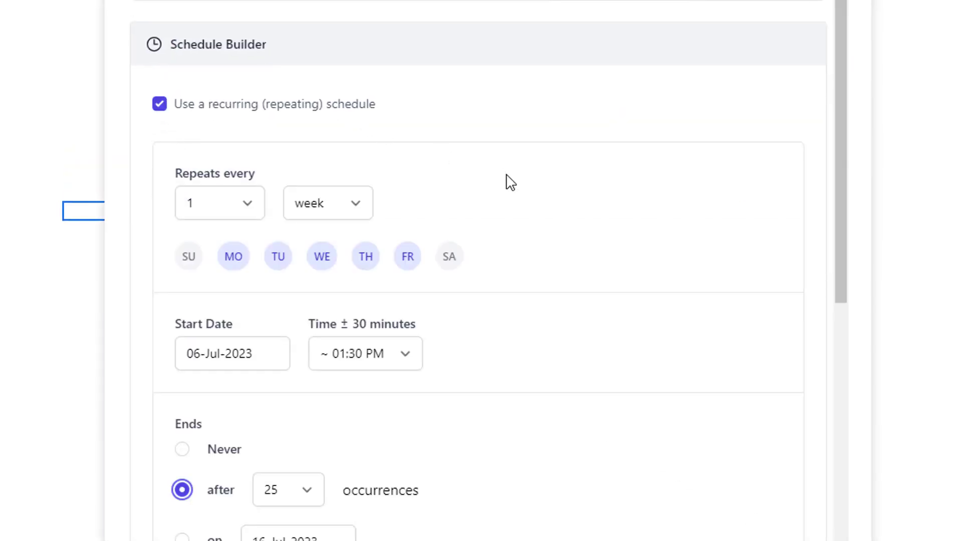
{"action": "left_click", "coordinate": [359, 206]}
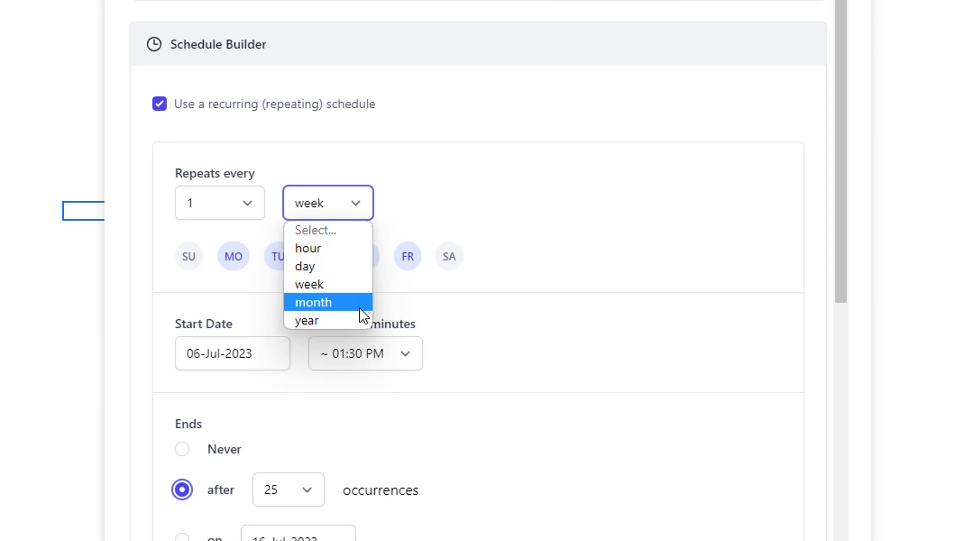
{"action": "left_click", "coordinate": [360, 269]}
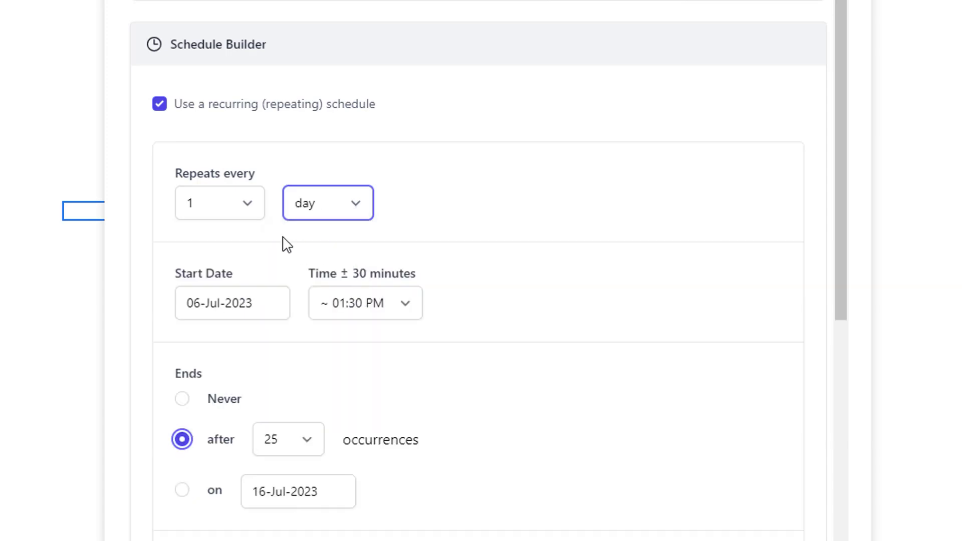
{"action": "left_click", "coordinate": [247, 210]}
{"action": "left_click", "coordinate": [214, 498]}
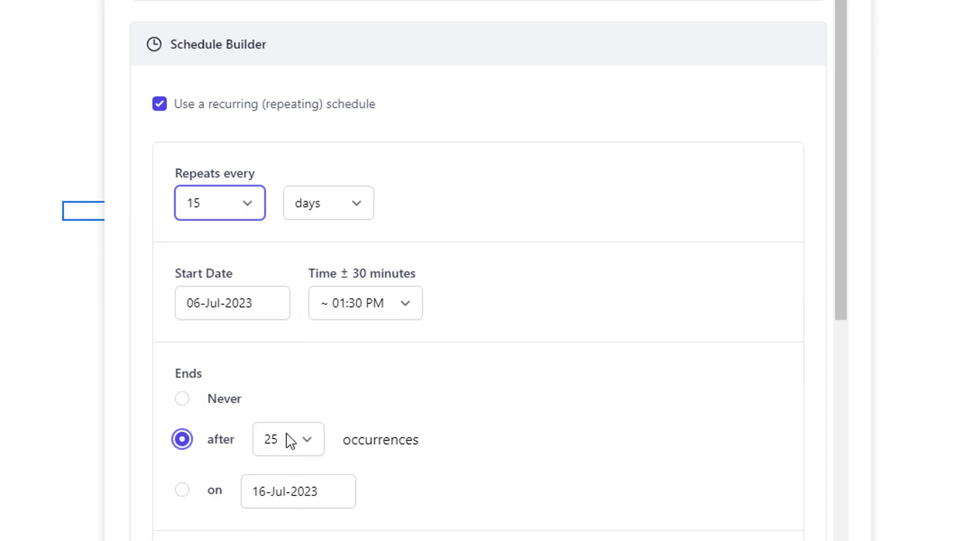
Step: Set the schedule's start date to 07-Jul-2023 and its sending time to ~ 04:00 PM
{"action": "left_click_drag", "start_coordinate": [840, 158], "coordinate": [840, 257]}
{"action": "left_click", "coordinate": [257, 140]}
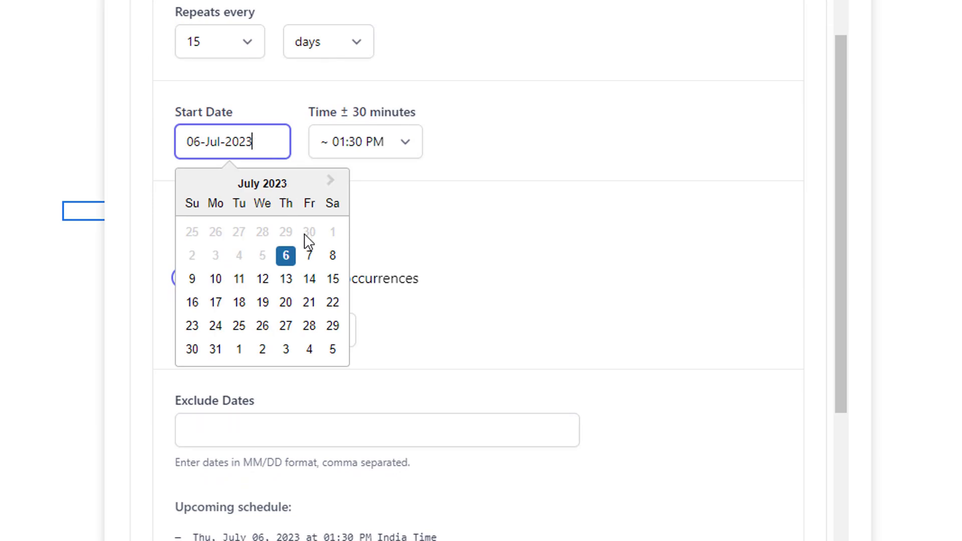
{"action": "left_click", "coordinate": [310, 256]}
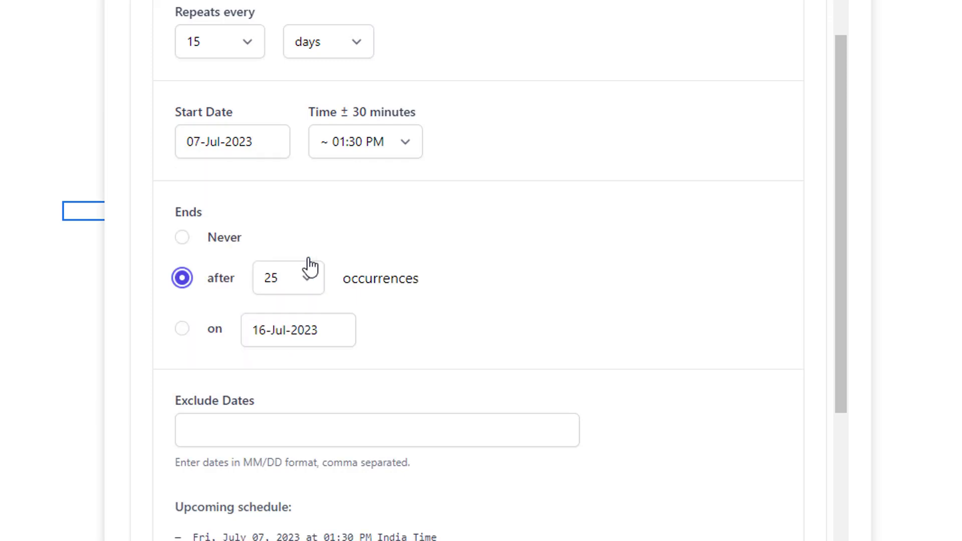
{"action": "left_click", "coordinate": [401, 149]}
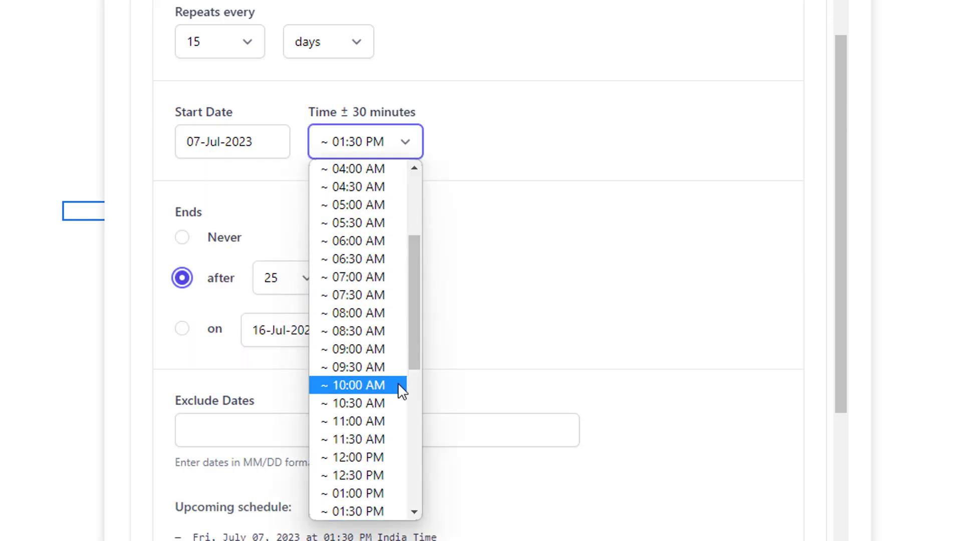
{"action": "left_click_drag", "start_coordinate": [416, 310], "coordinate": [418, 434]}
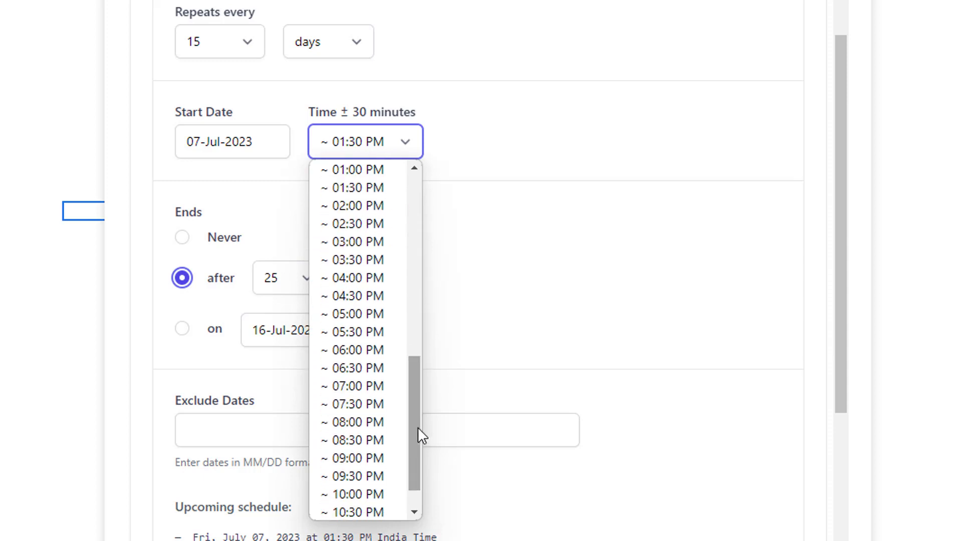
{"action": "left_click", "coordinate": [374, 278]}
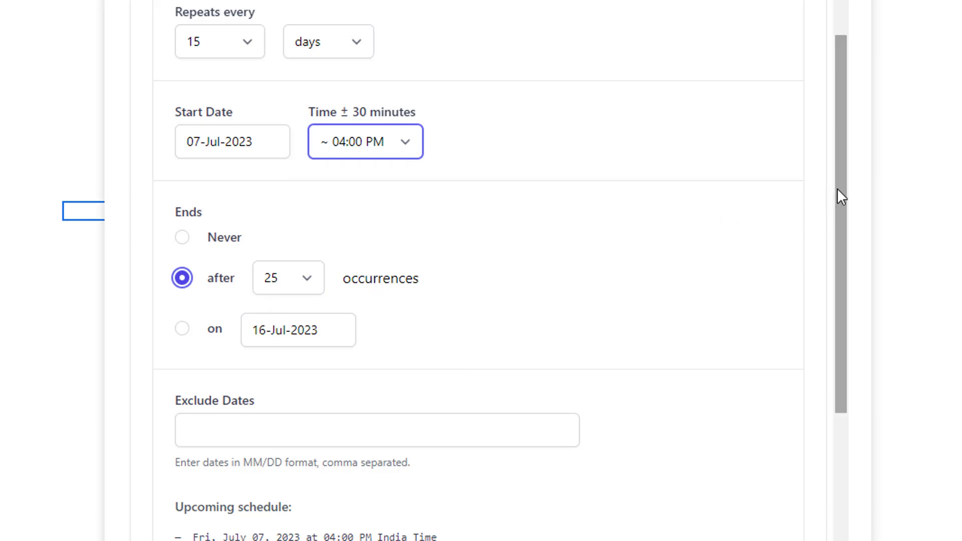
Step: Set the recurring schedule to end after 20 occurrences
{"action": "left_click_drag", "start_coordinate": [837, 190], "coordinate": [834, 240]}
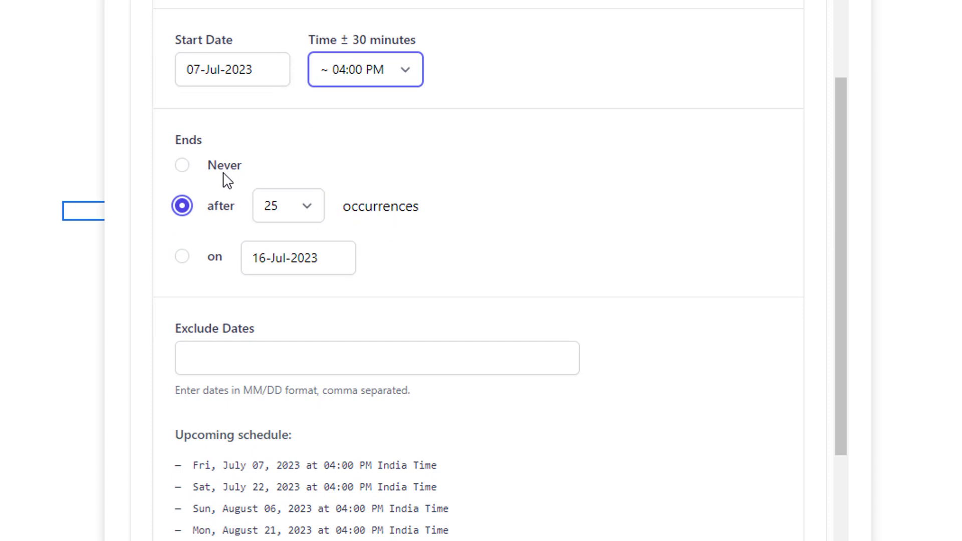
{"action": "left_click", "coordinate": [295, 211]}
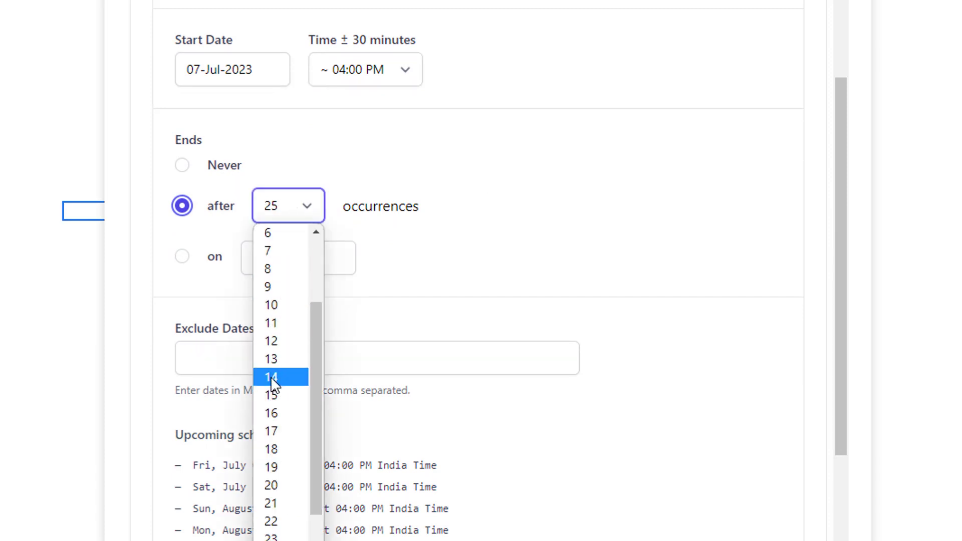
{"action": "left_click", "coordinate": [282, 483]}
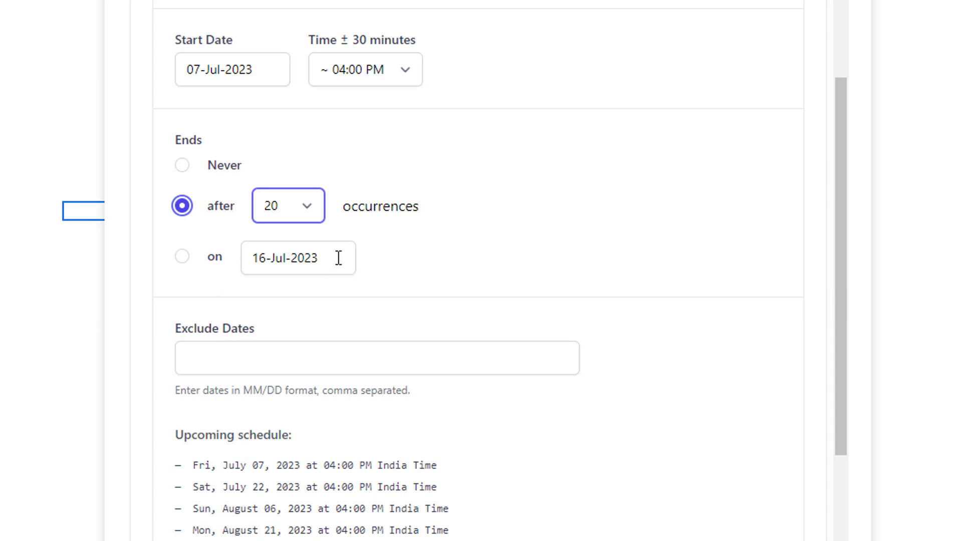
Step: Exclude the dates 08/06 and 09/20 from the recurring schedule
{"action": "left_click_drag", "start_coordinate": [838, 218], "coordinate": [837, 313]}
{"action": "left_click", "coordinate": [520, 198]}
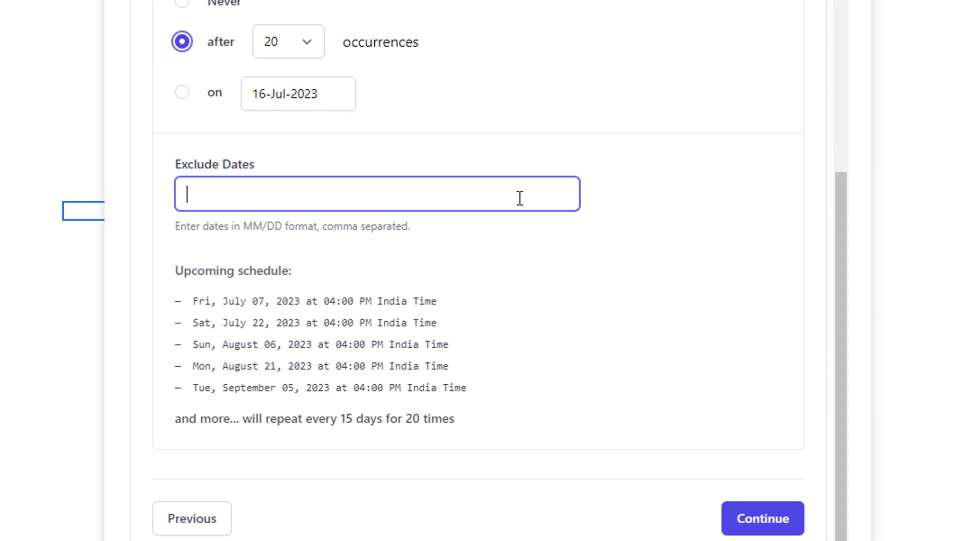
{"action": "type", "text": "08/06"}
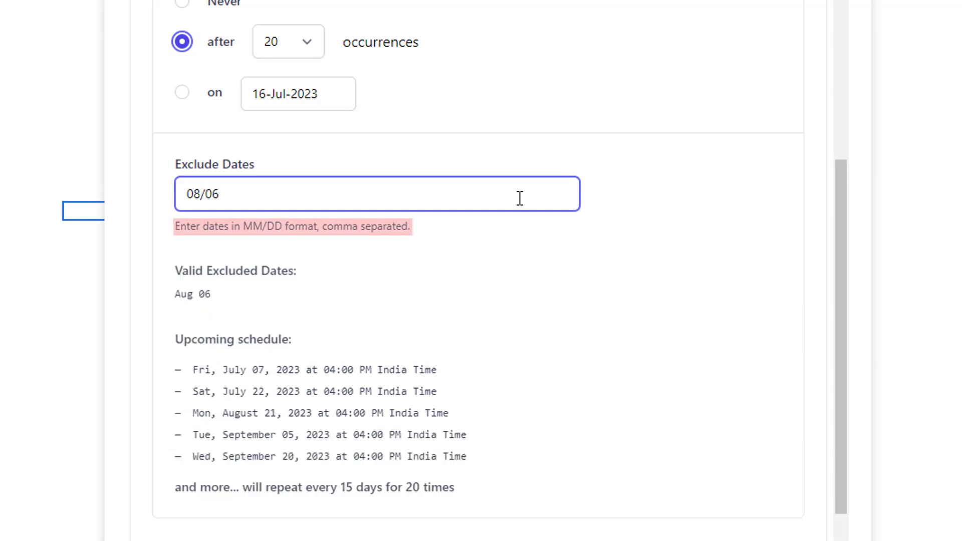
{"action": "type", "text": ", "}
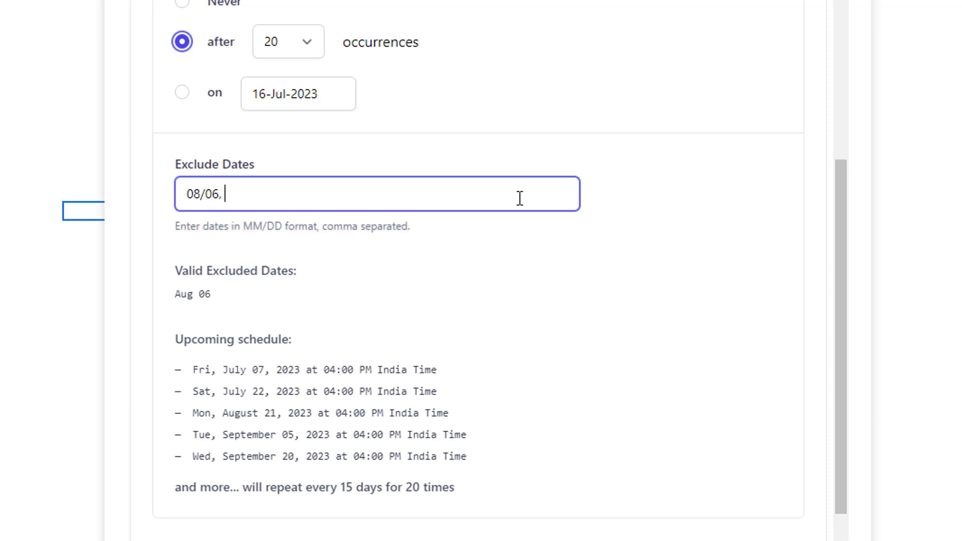
{"action": "type", "text": "09/20"}
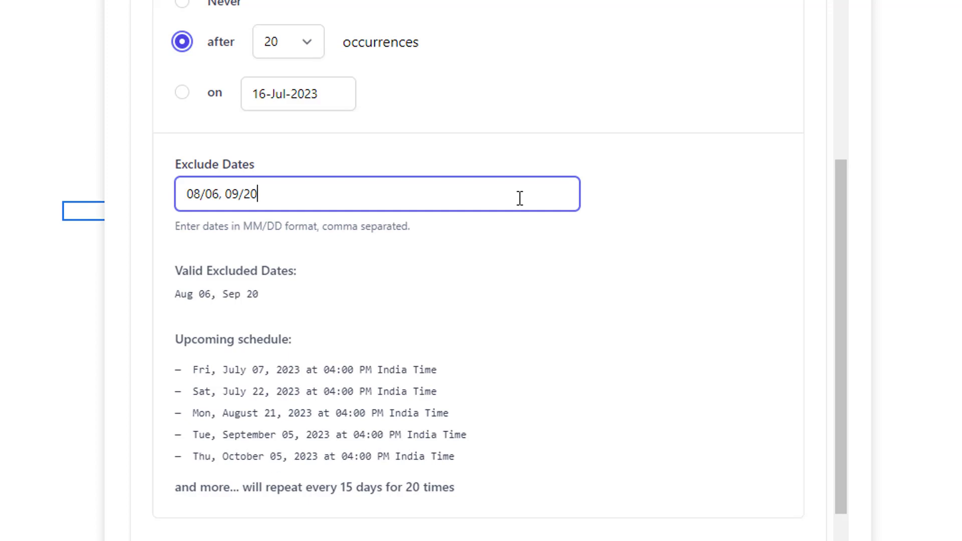
{"action": "left_click", "coordinate": [518, 303]}
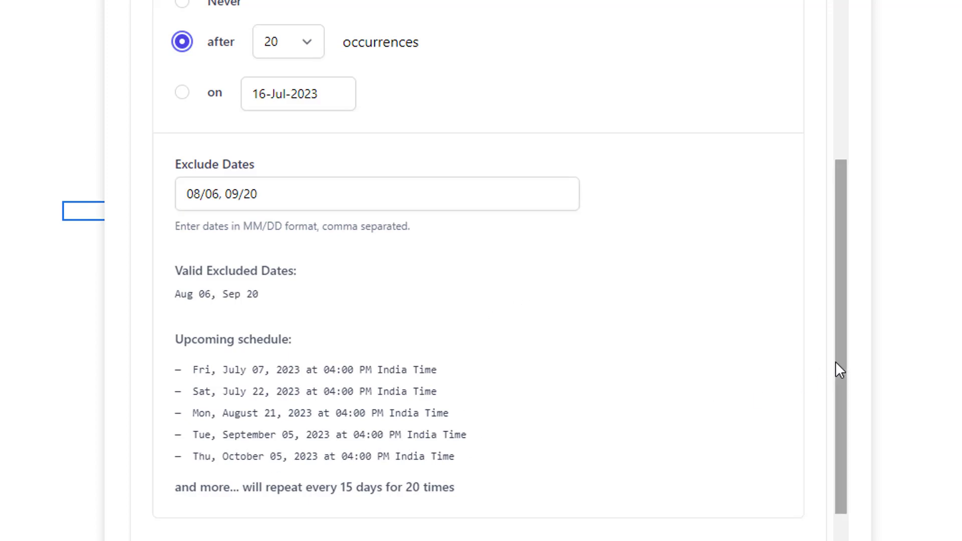
Step: Proceed to the save configuration, name the workflow "Marketing Report - every 15 days" and save it
{"action": "left_click_drag", "start_coordinate": [835, 362], "coordinate": [837, 420]}
{"action": "left_click", "coordinate": [777, 511]}
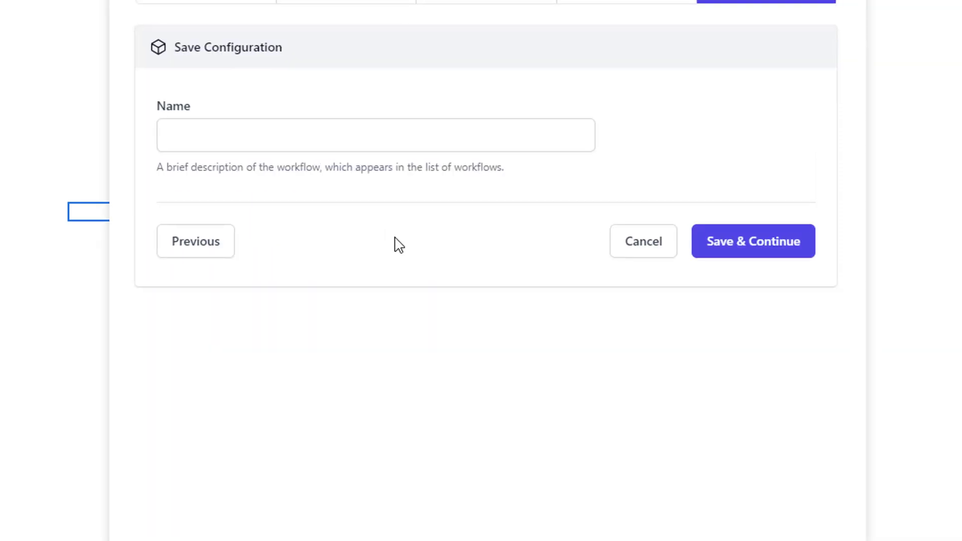
{"action": "left_click", "coordinate": [341, 140]}
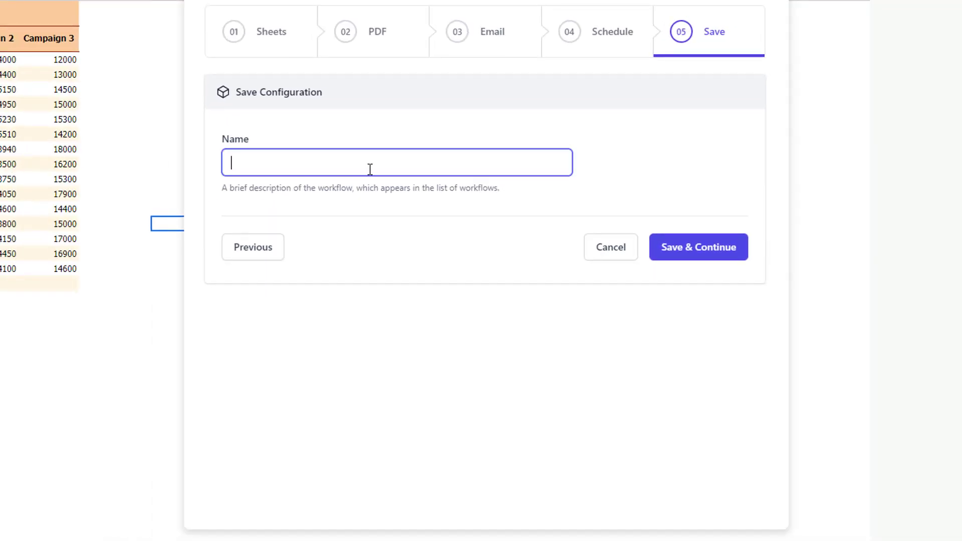
{"action": "type", "text": "Marketing Report"}
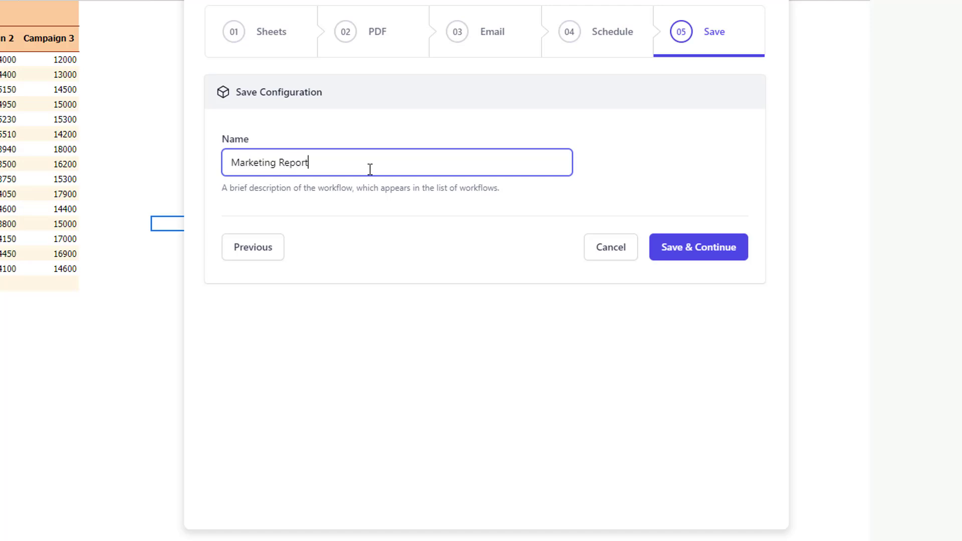
{"action": "type", "text": " - every 15 days"}
{"action": "left_click", "coordinate": [675, 251]}
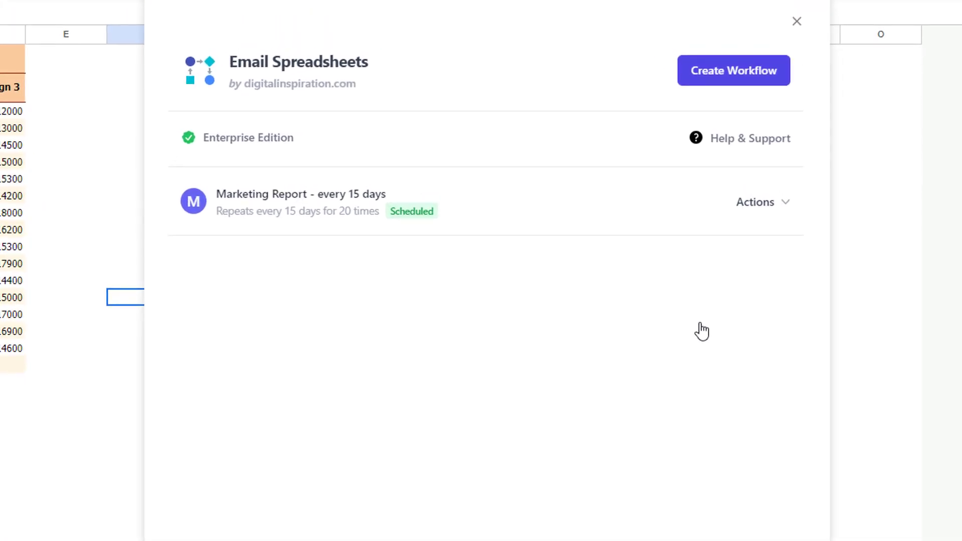
{"action": "left_click", "coordinate": [786, 203]}
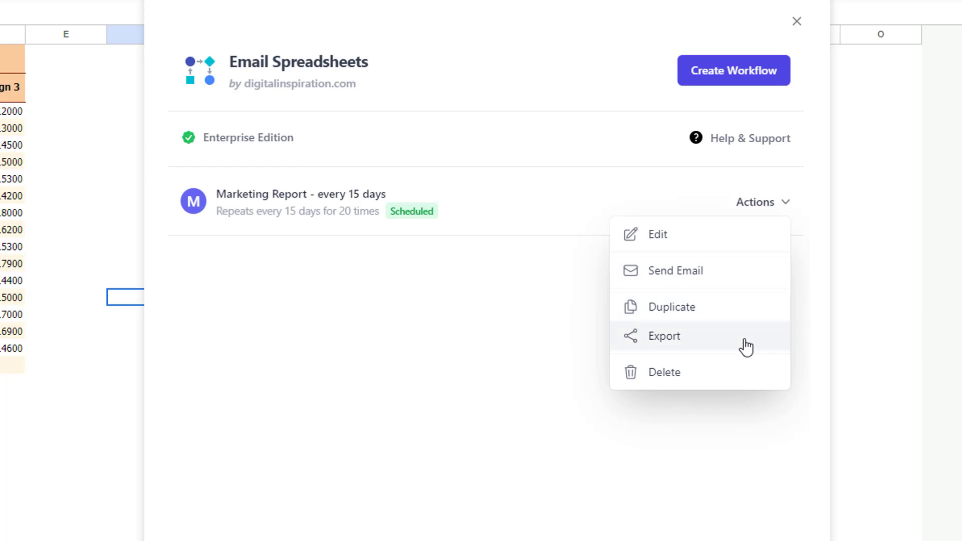
{"action": "left_click", "coordinate": [582, 333]}
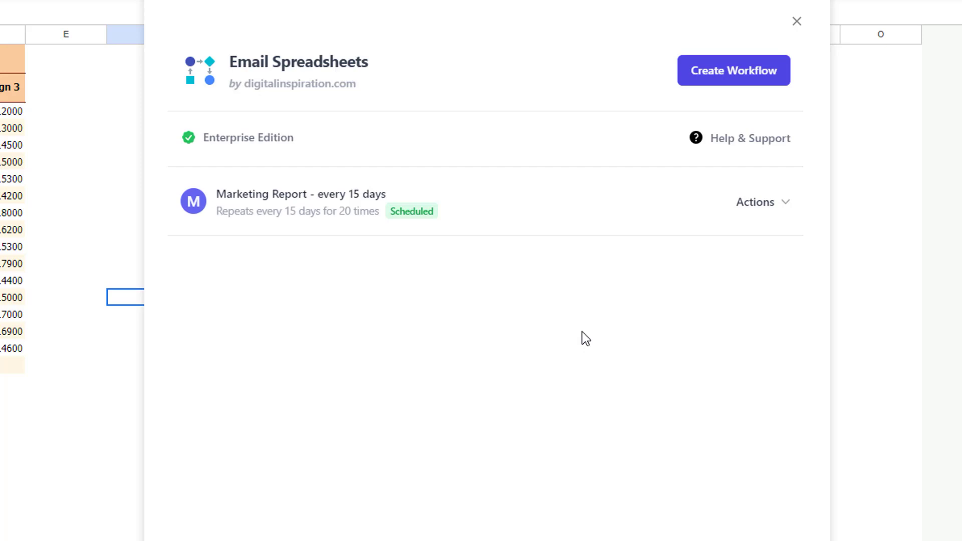